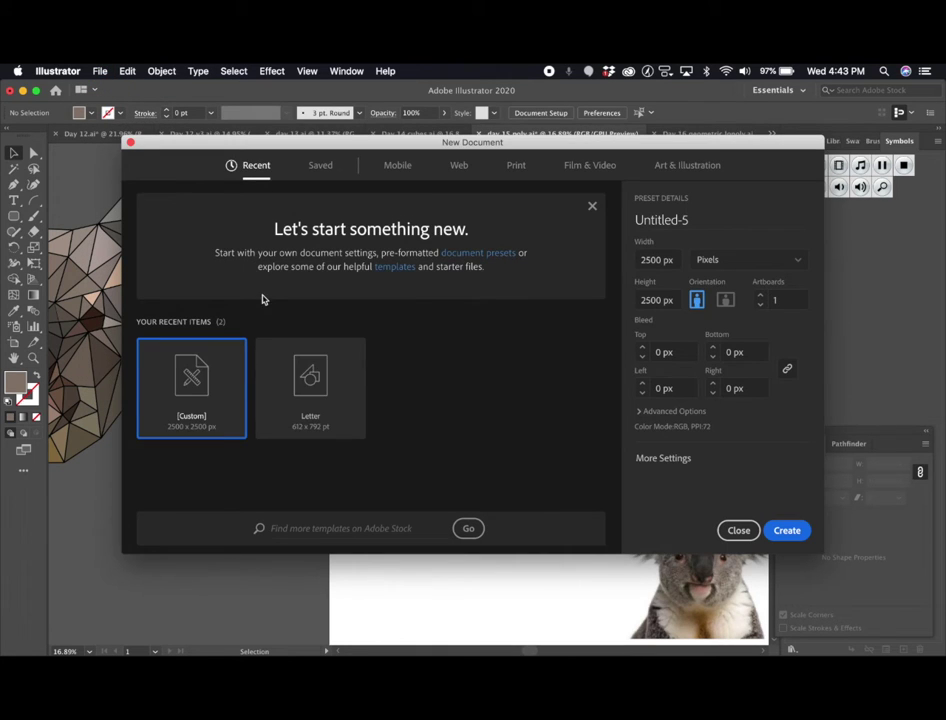
Create a Letter document of 612 x 792 pt and place 20201015_130008.jpg from the Downloads folder into it
left_click(317, 380)
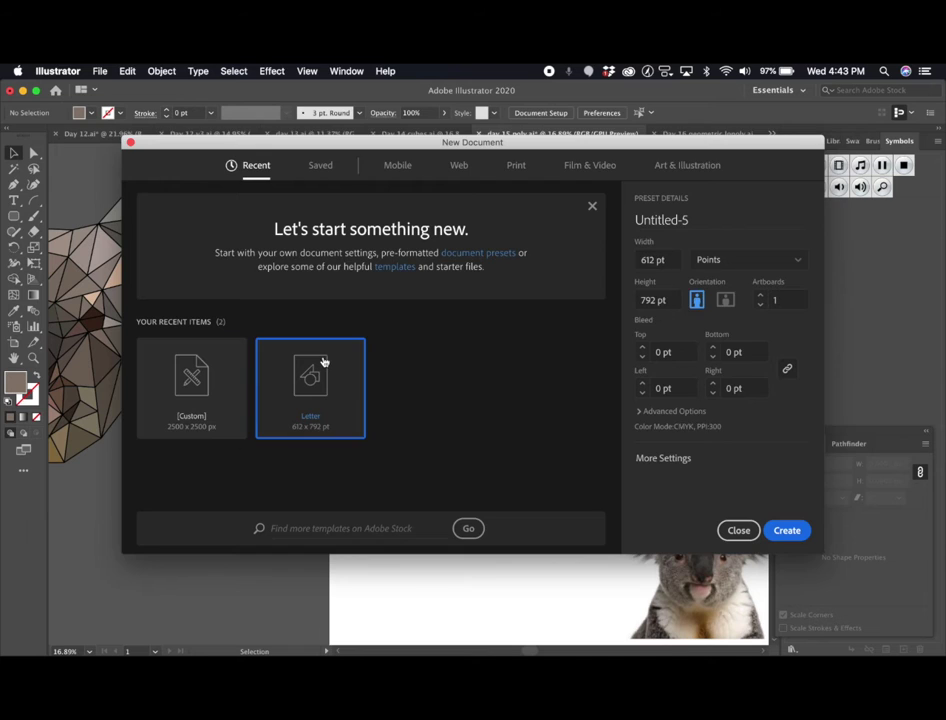
left_click(787, 532)
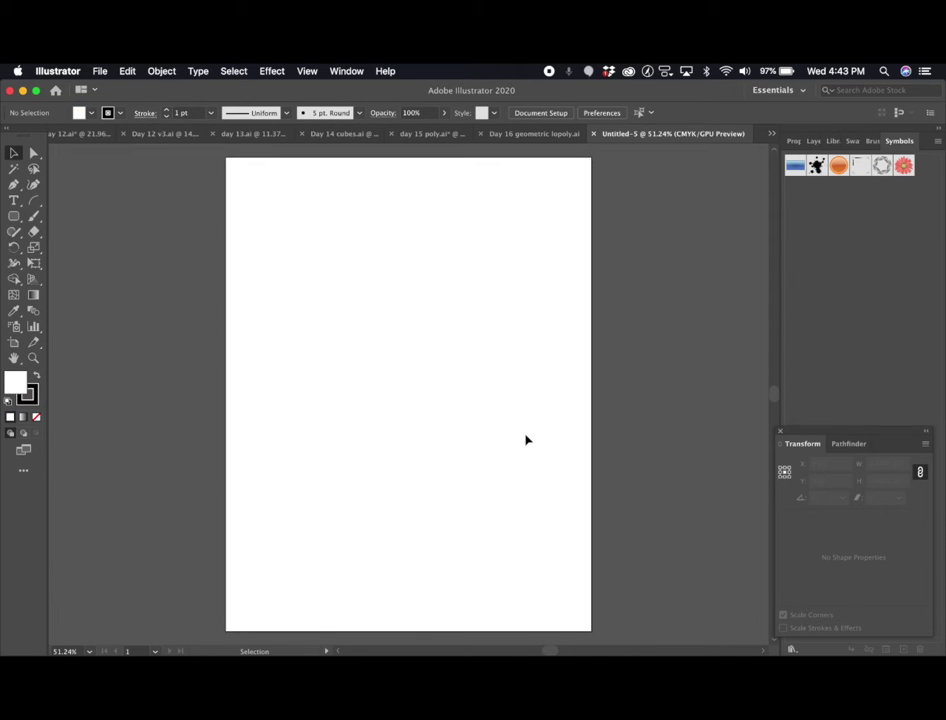
key("super+Tab")
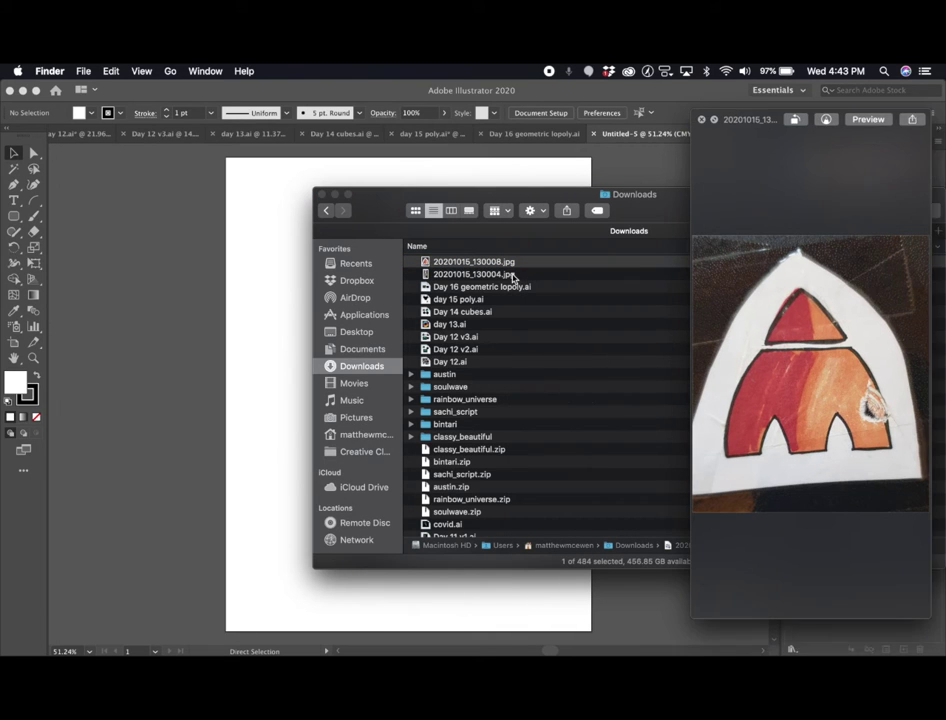
key("space")
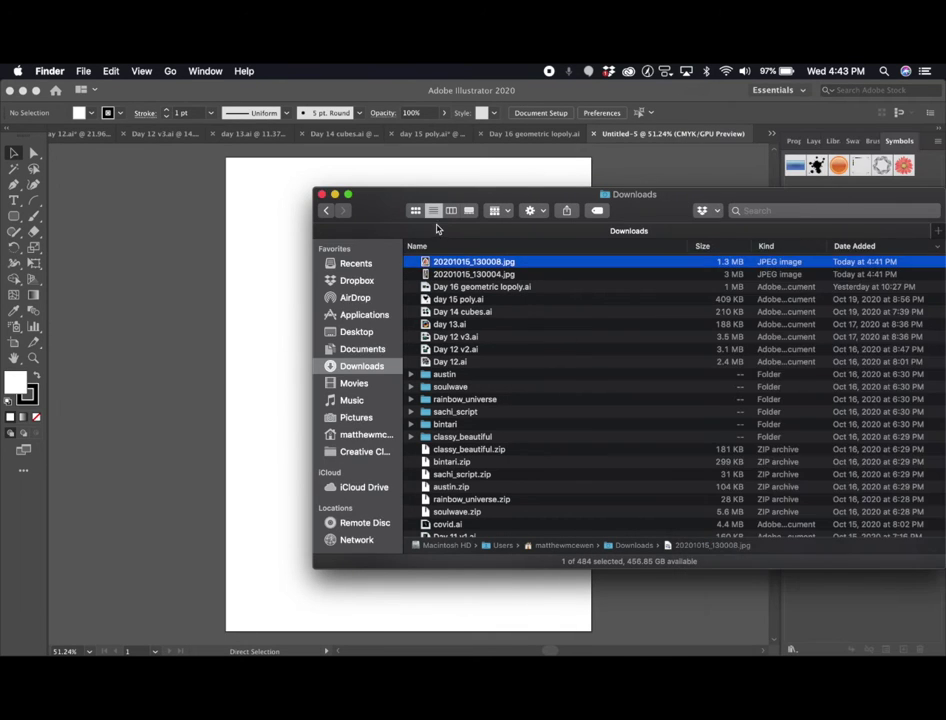
left_click_drag(437, 226, 407, 305)
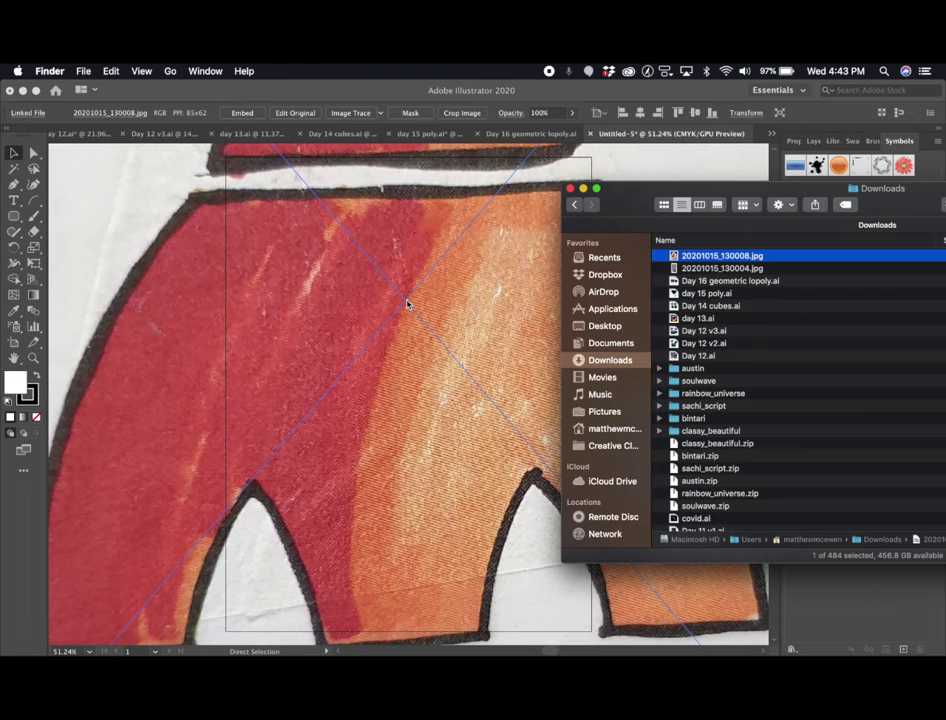
left_click(568, 188)
left_click(452, 289)
Scale the oversized placed photo down proportionally to about 245 x 286 pt so it fits in the upper part of the artboard
scroll(650, 323, "down", 10)
scroll(650, 323, "right", 5)
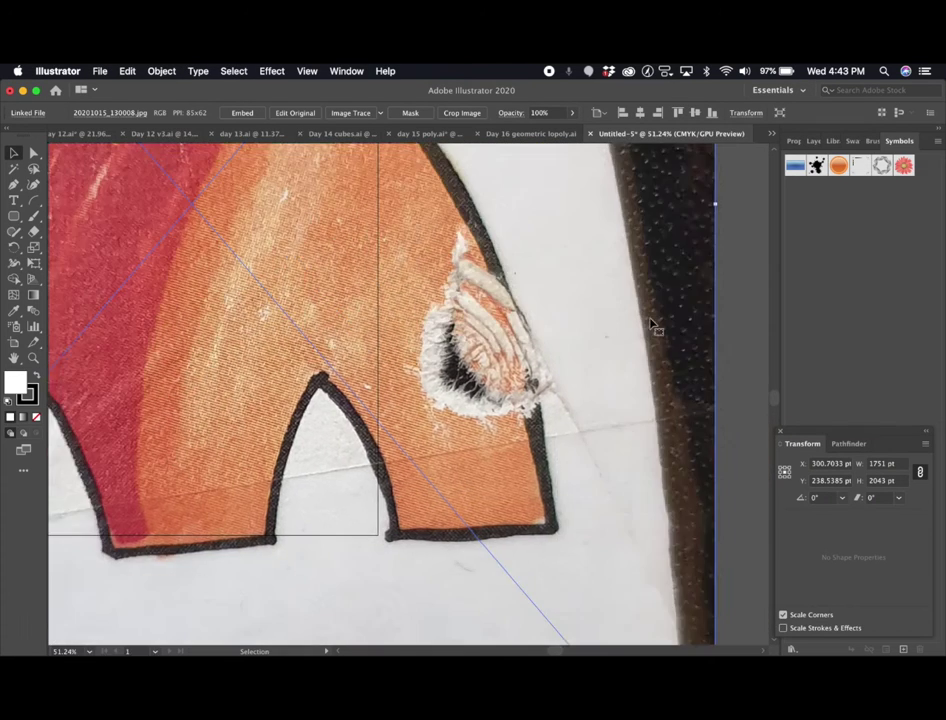
left_click_drag(687, 572, 311, 133)
scroll(313, 268, "up", 8)
scroll(313, 268, "left", 8)
left_click_drag(743, 518, 440, 330)
scroll(435, 300, "up", 8)
scroll(435, 300, "left", 4)
left_click_drag(412, 258, 573, 455)
left_click_drag(411, 276, 575, 507)
scroll(590, 525, "down", 6)
scroll(590, 525, "right", 6)
left_click_drag(510, 416, 563, 457)
key("super+0")
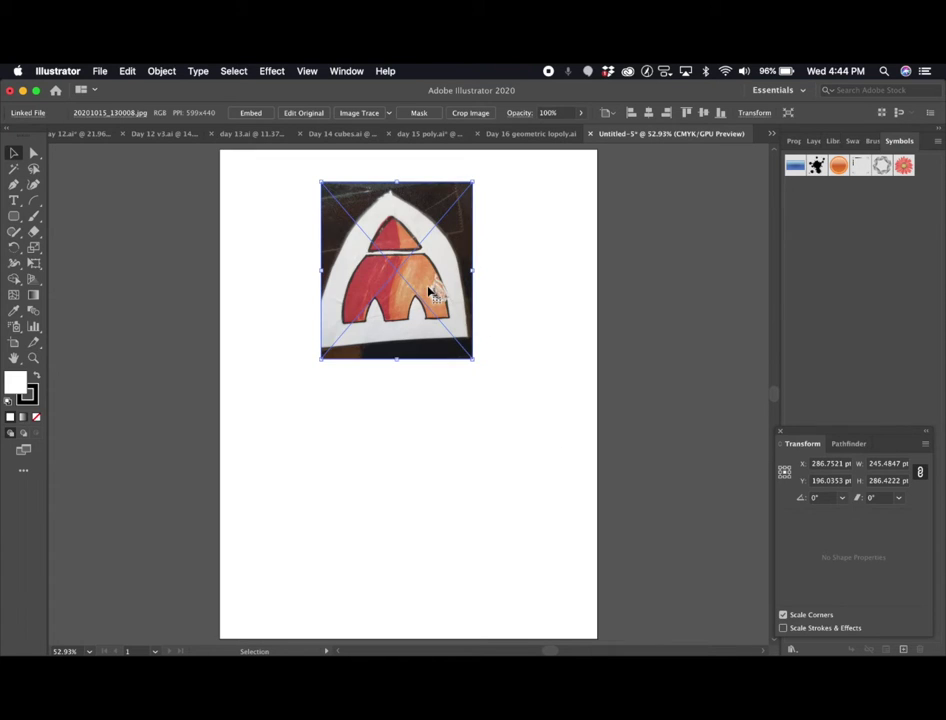
Move the photo toward the artboard's upper left and enlarge it to about 438 x 511 pt
left_click_drag(401, 272, 345, 261)
left_click_drag(418, 349, 603, 495)
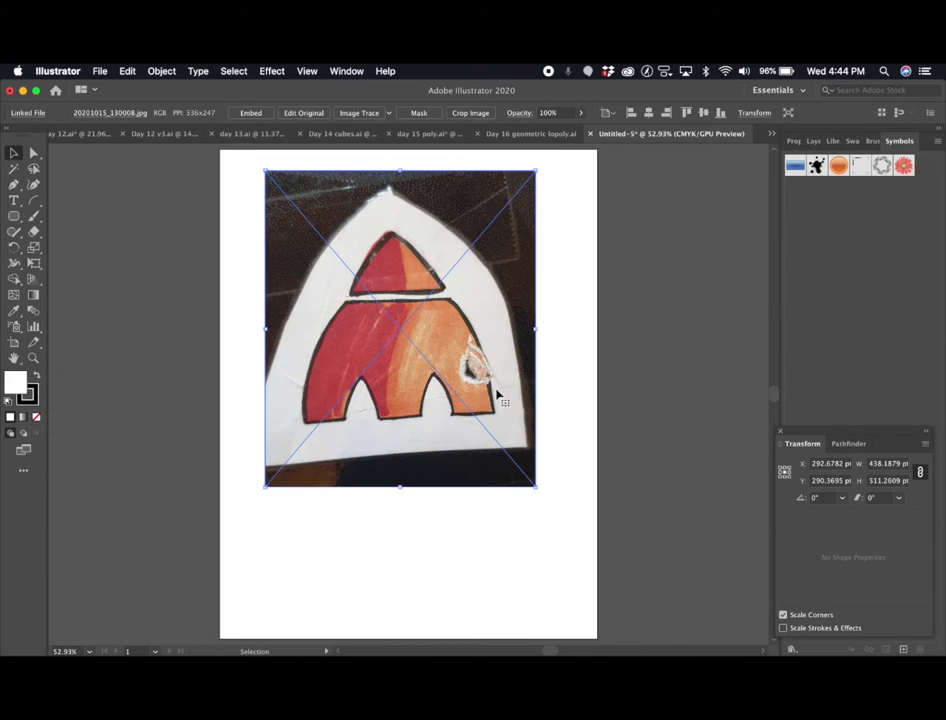
left_click(601, 352)
left_click(418, 331)
key("super+shift+a")
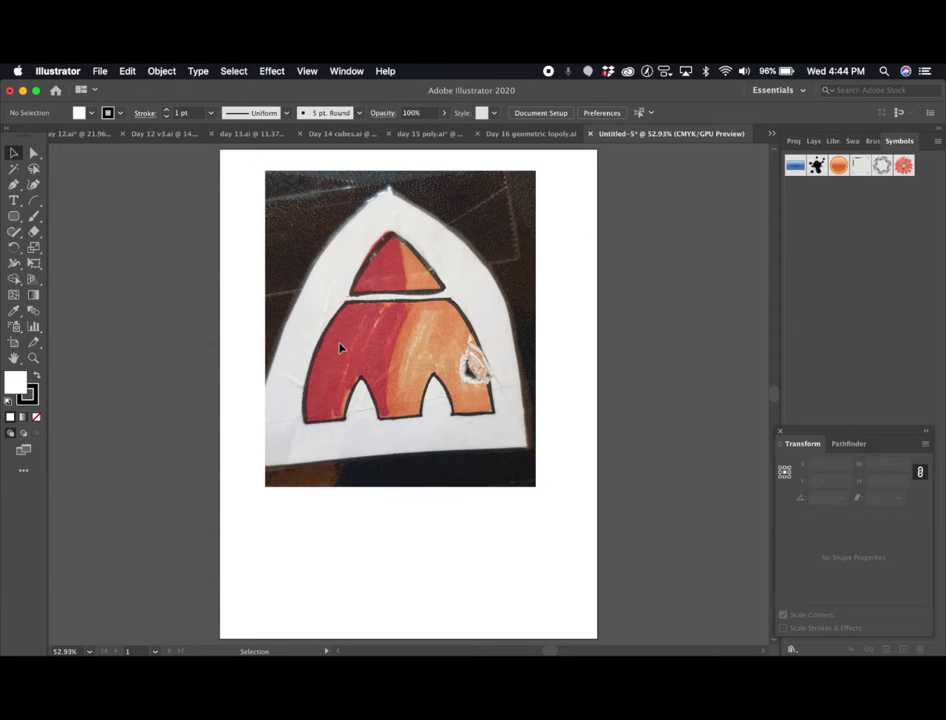
Unlock all artwork and shift the photo slightly right and down on the artboard
left_click(172, 68)
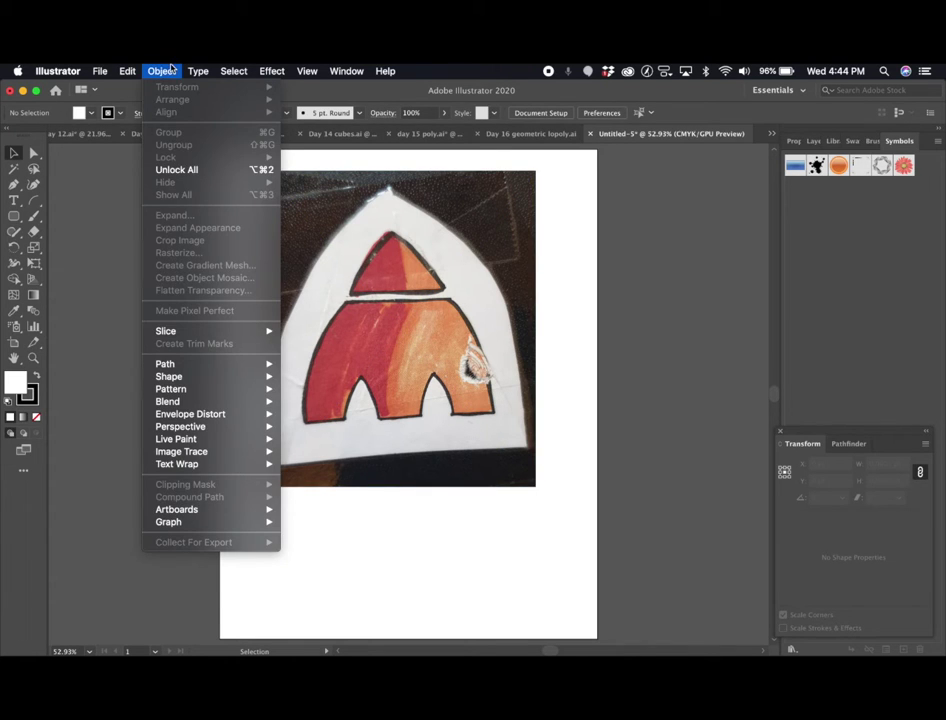
left_click(176, 169)
left_click_drag(414, 353, 420, 347)
Lock the selected photo in place as a tracing reference
left_click(162, 72)
mouse_move(165, 156)
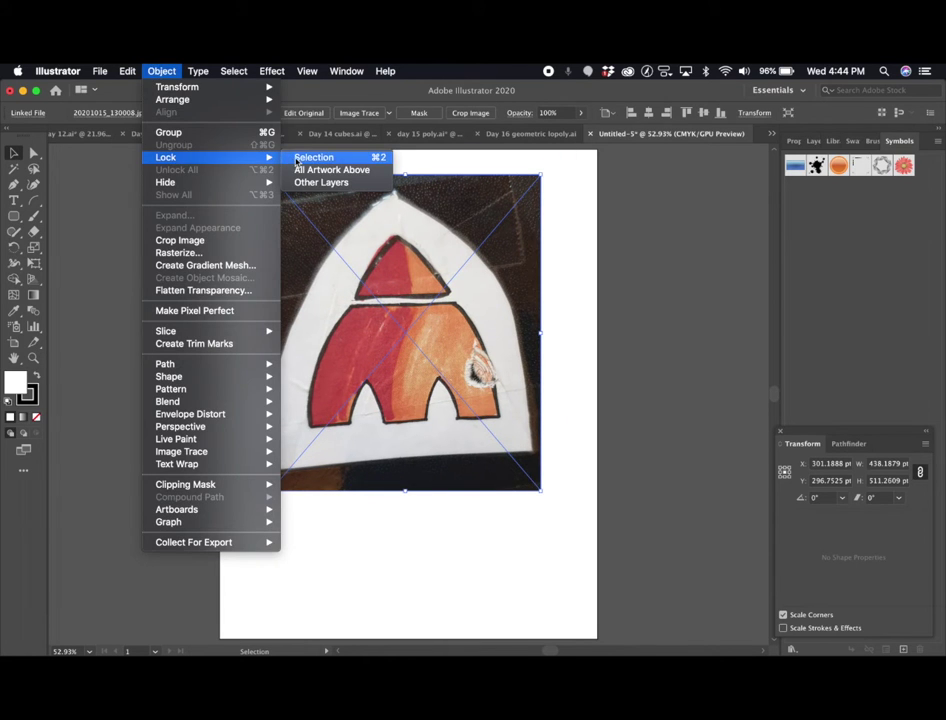
left_click(315, 156)
left_click(160, 71)
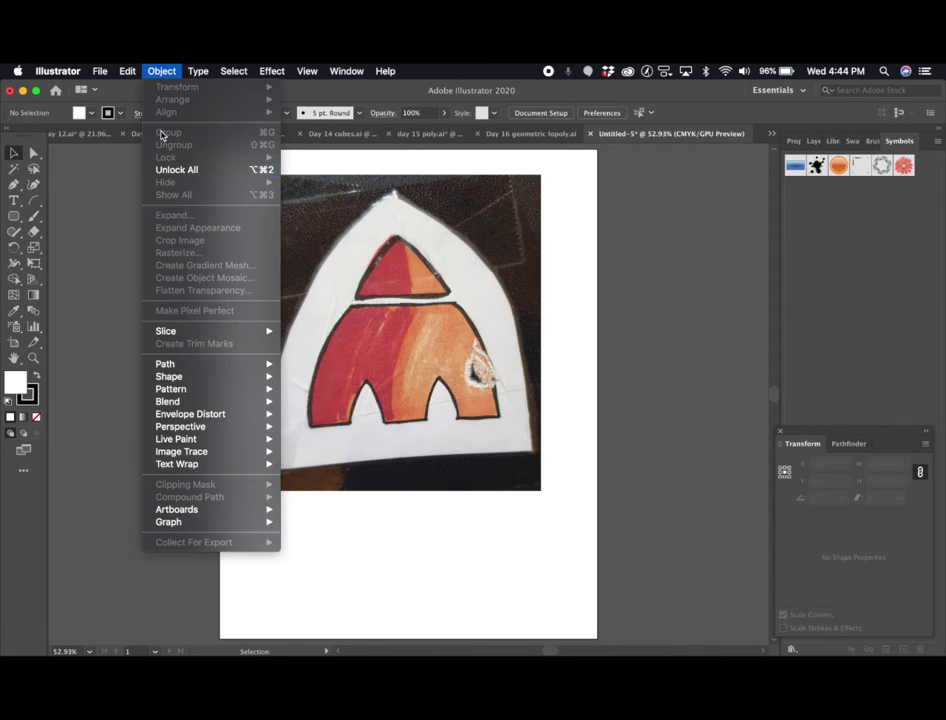
left_click(452, 328)
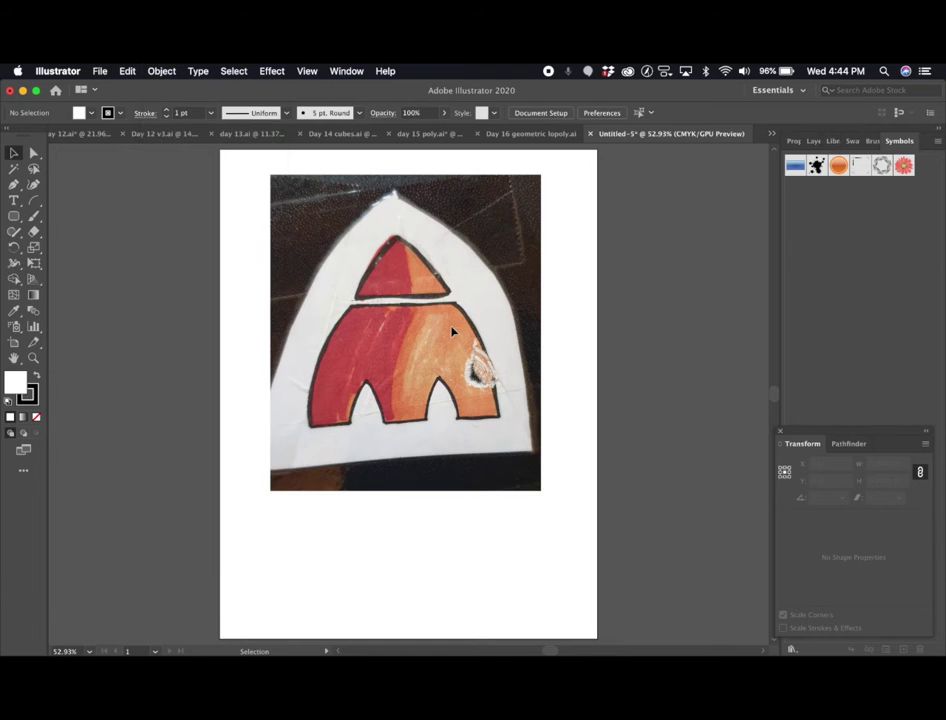
Draw a curved Pen path from the logo's apex to its lower-left corner, following the left side, and remove its fill
left_click(13, 186)
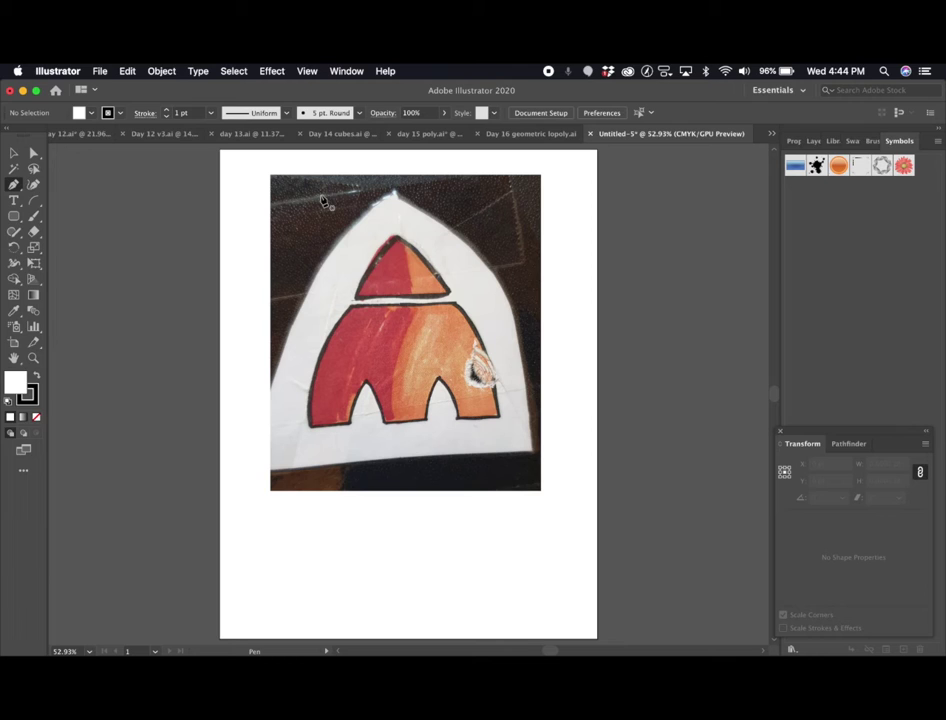
left_click(396, 240)
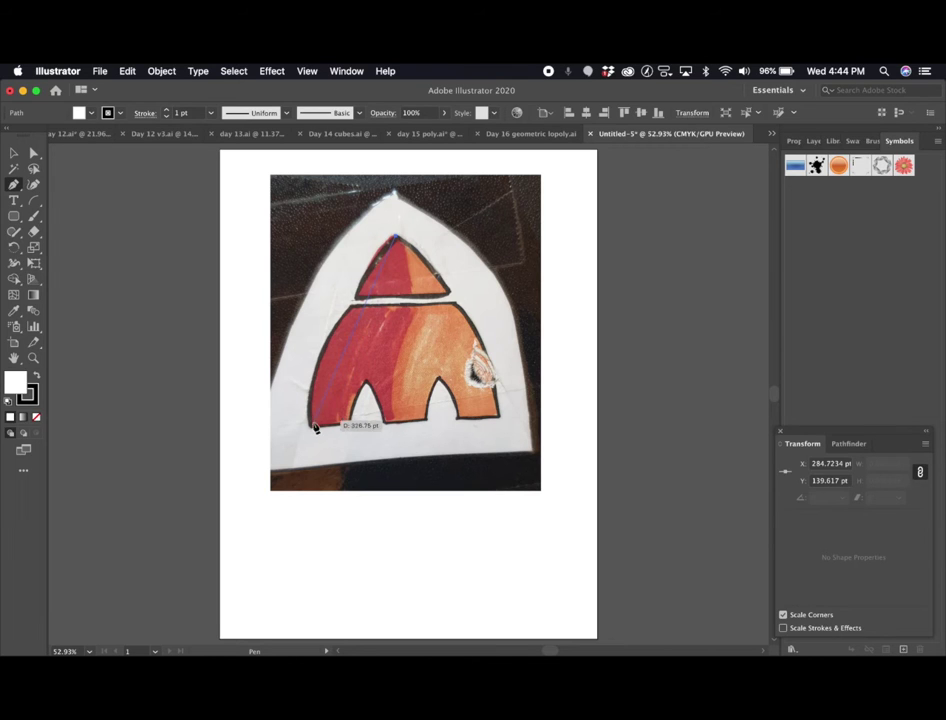
left_click_drag(312, 426, 329, 513)
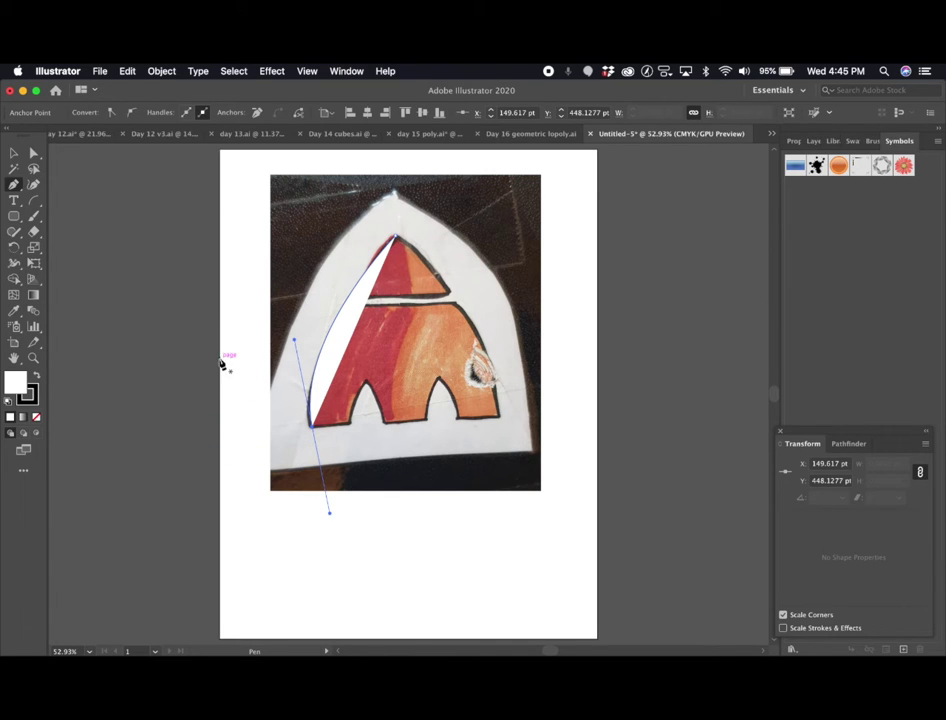
left_click(38, 418)
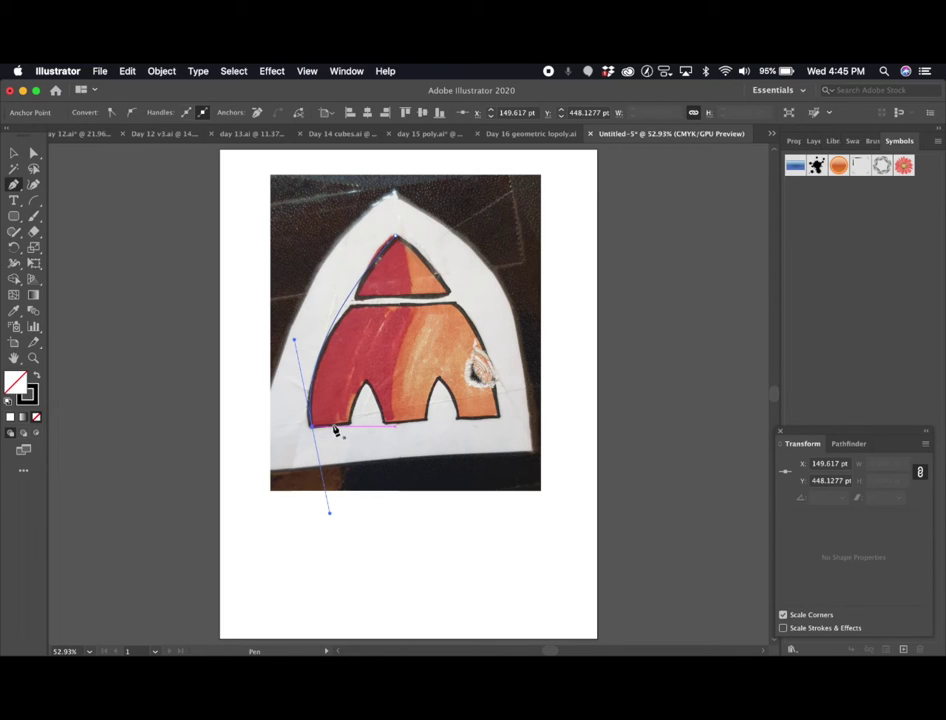
Give the traced left-side curve a black stroke of 7 pt
left_click(14, 152)
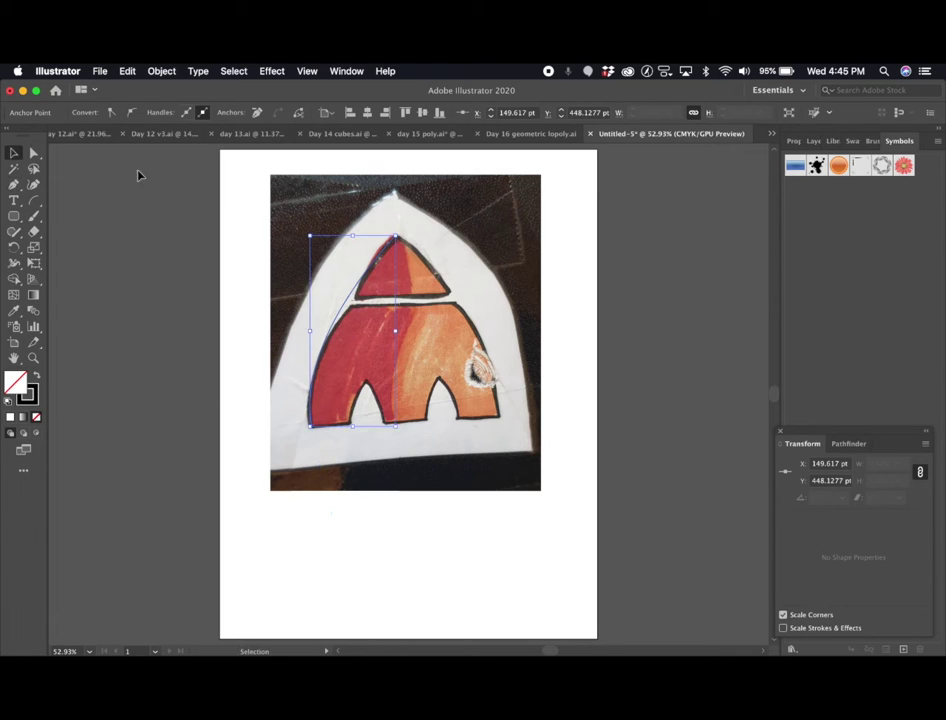
left_click(346, 306)
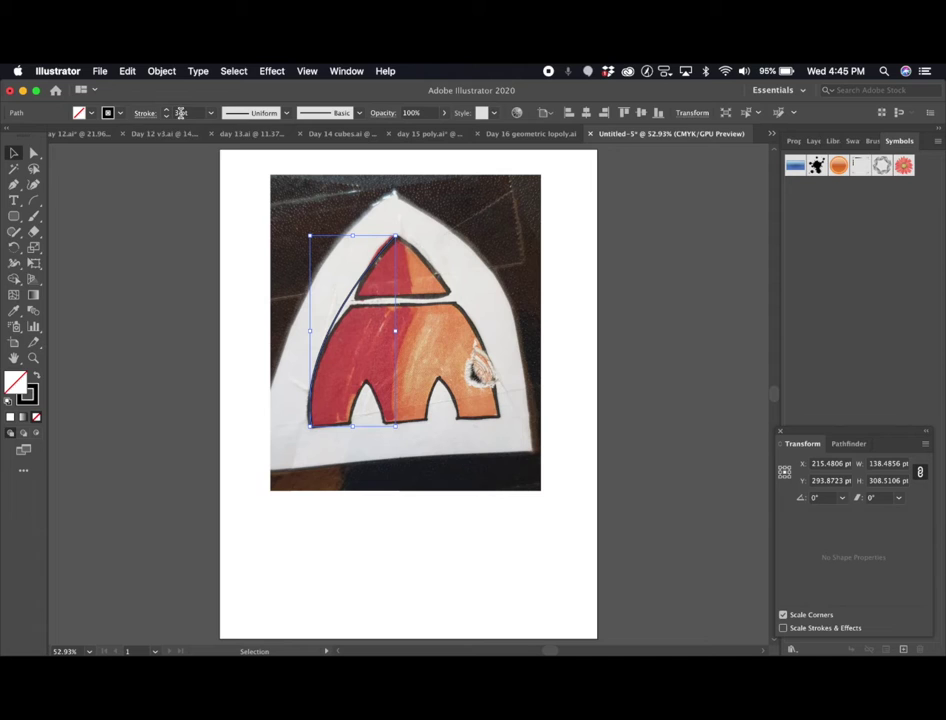
left_click(108, 112)
left_click(47, 135)
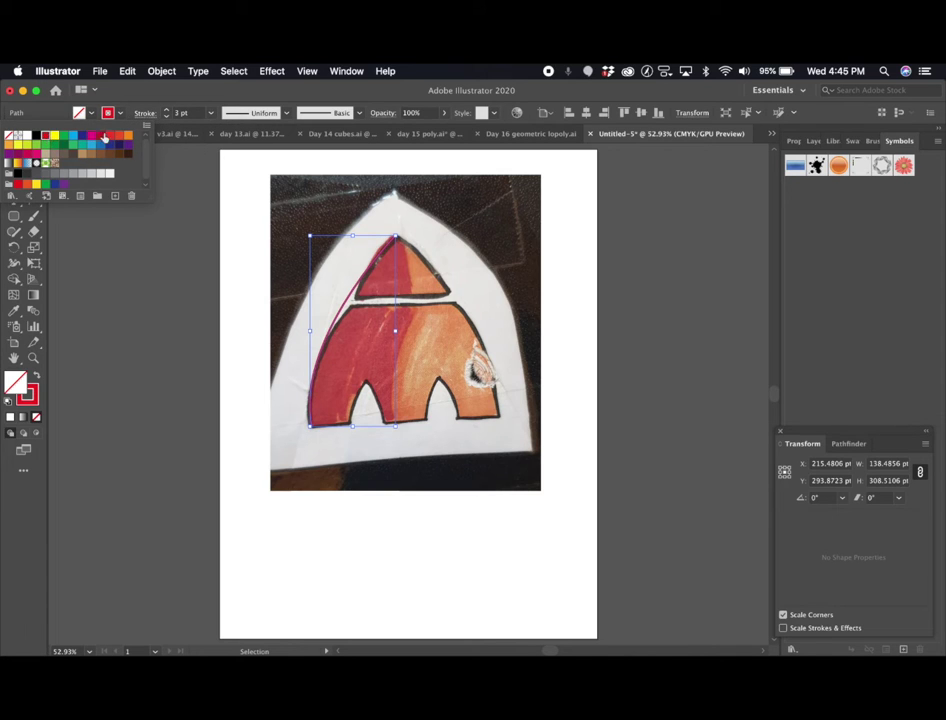
left_click(36, 135)
left_click(167, 110)
left_click(167, 110)
left_click(167, 110)
left_click(167, 110)
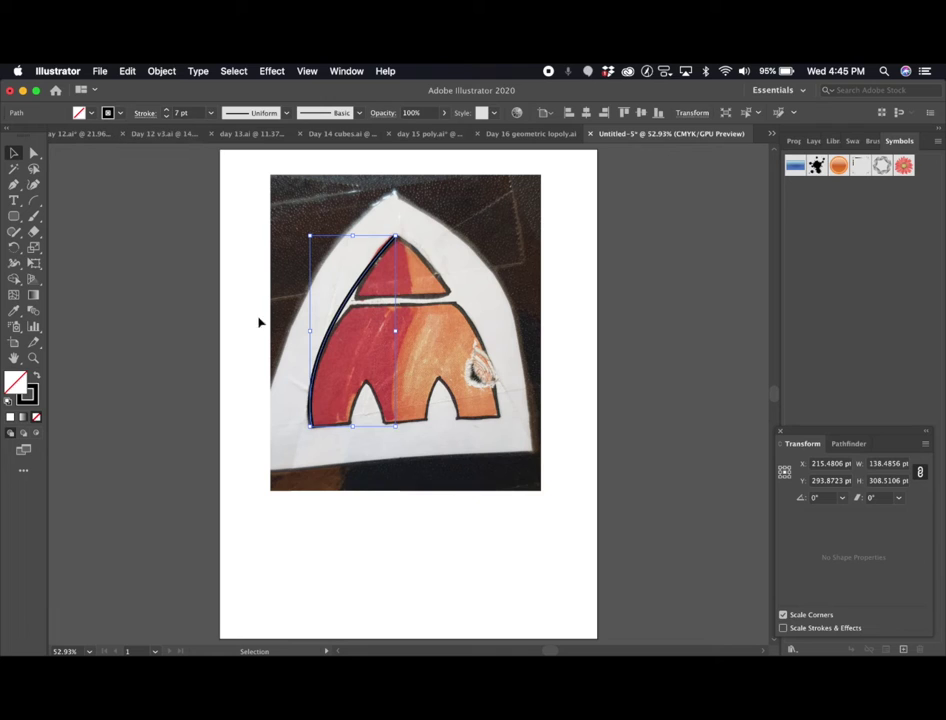
Trace the logo's right side with a curved Pen segment from the lower-right corner to the apex
left_click(13, 184)
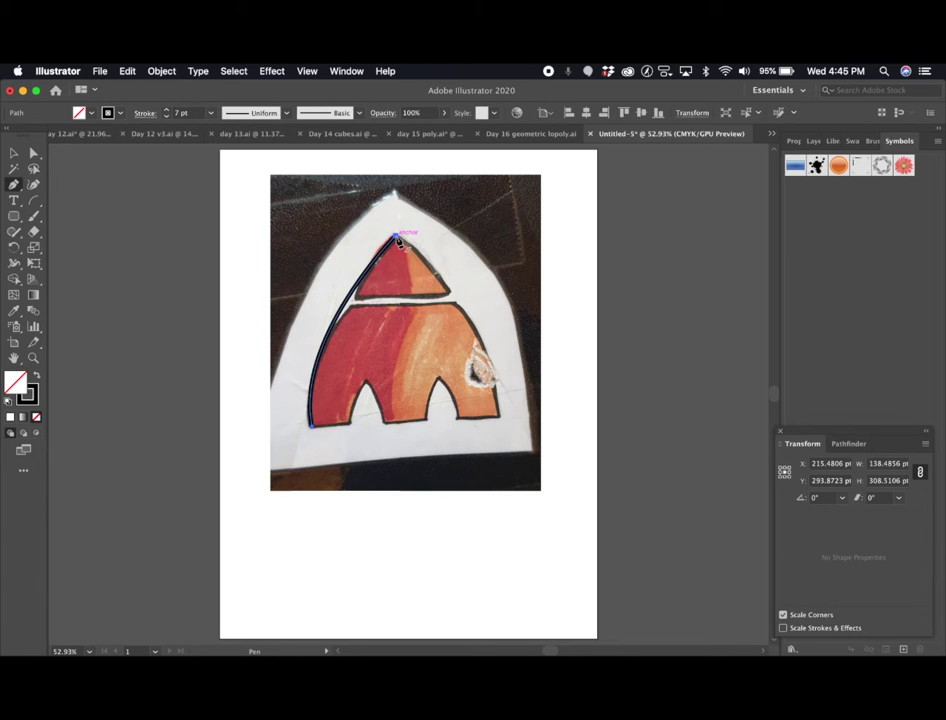
left_click(499, 416)
left_click_drag(396, 237, 300, 183)
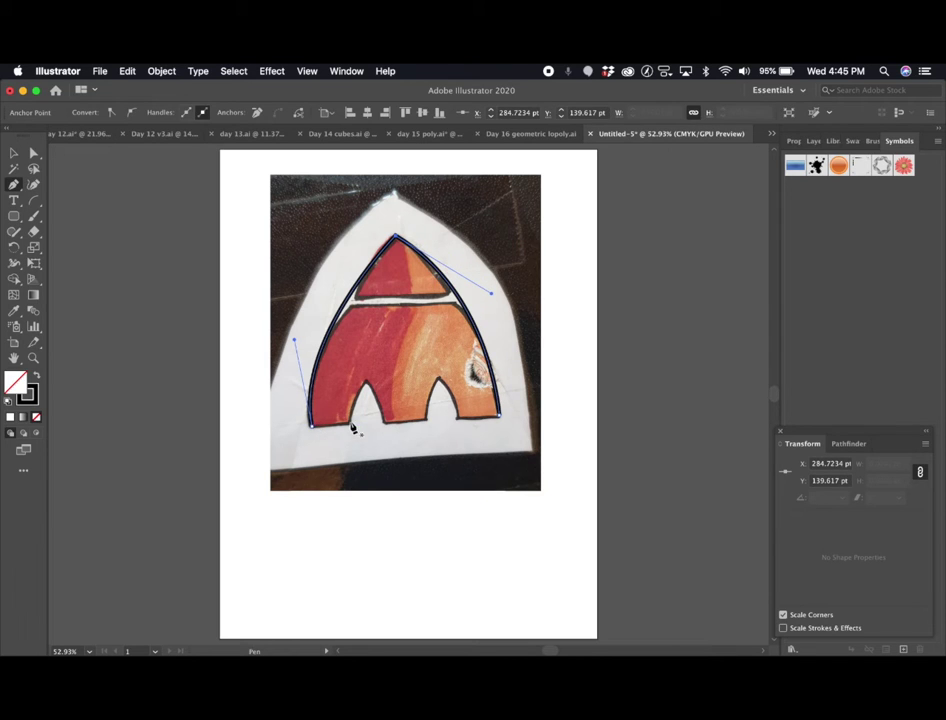
Trace the left foot's base, the curved left arch and the middle foot's base along the logo's lower edge
left_click(312, 425)
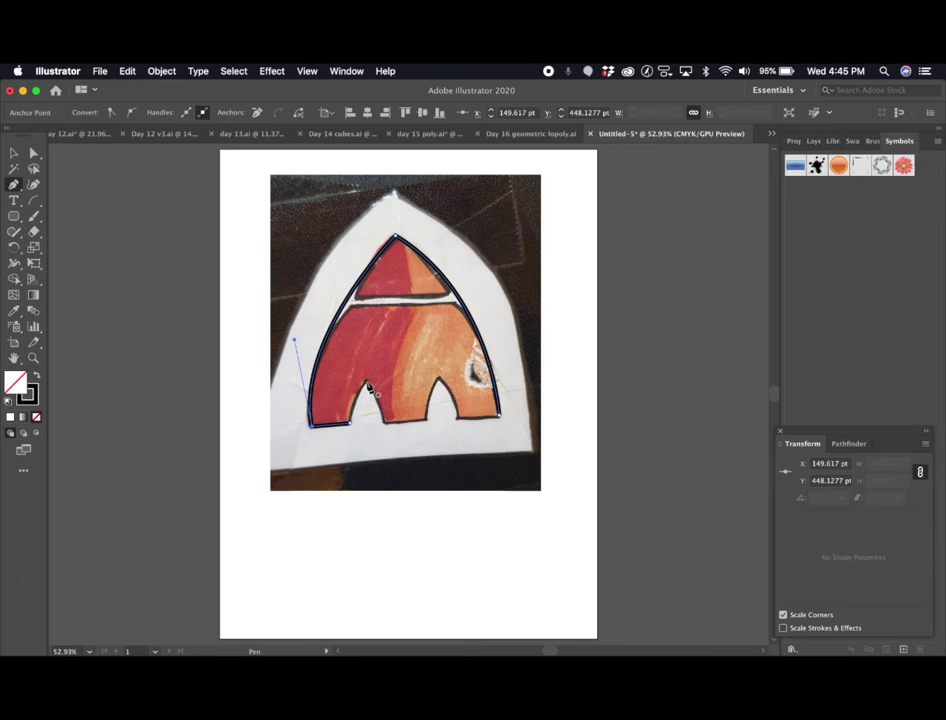
left_click(350, 423)
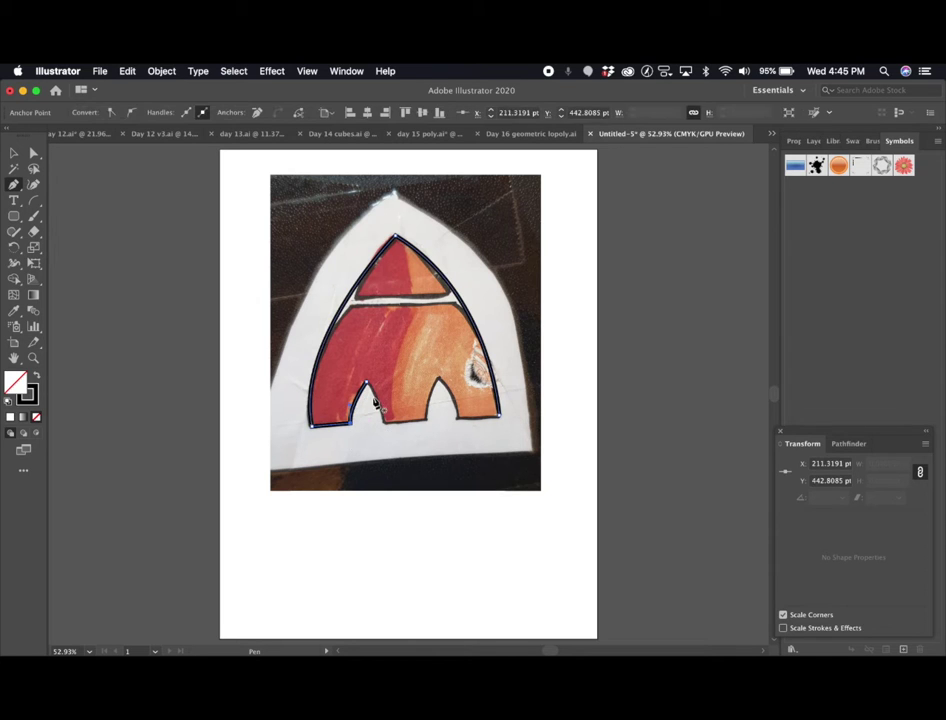
left_click(385, 423)
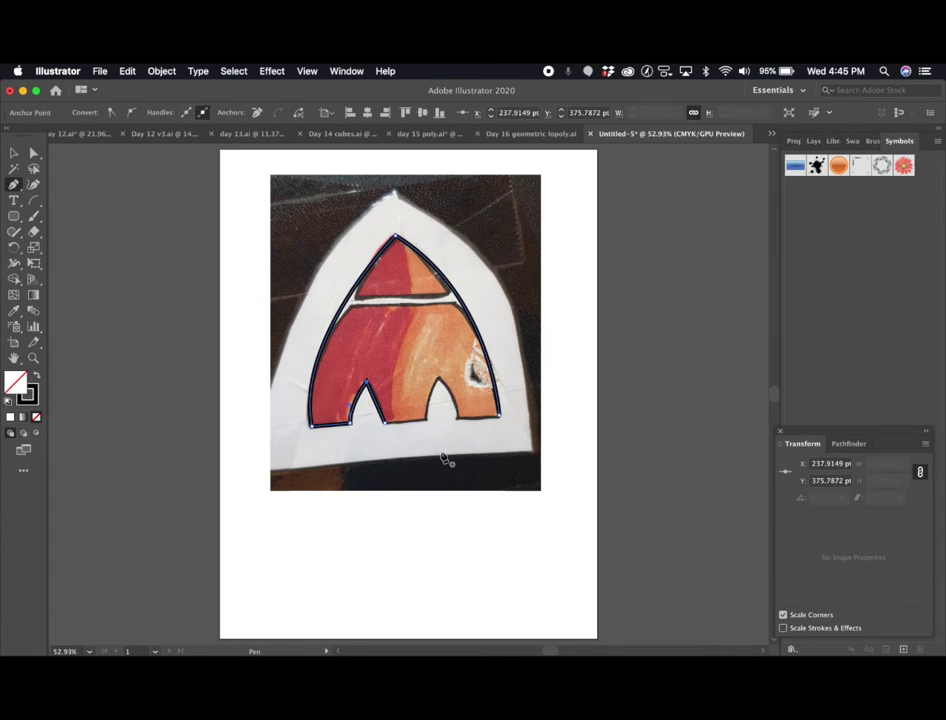
key("super+z")
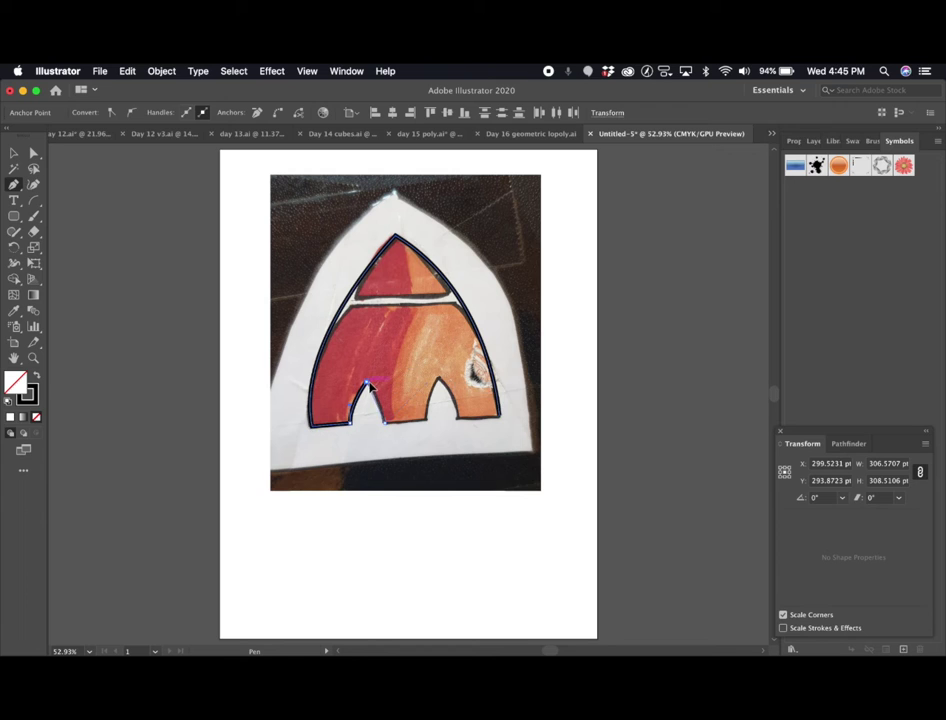
left_click_drag(366, 382, 351, 371)
left_click(426, 419)
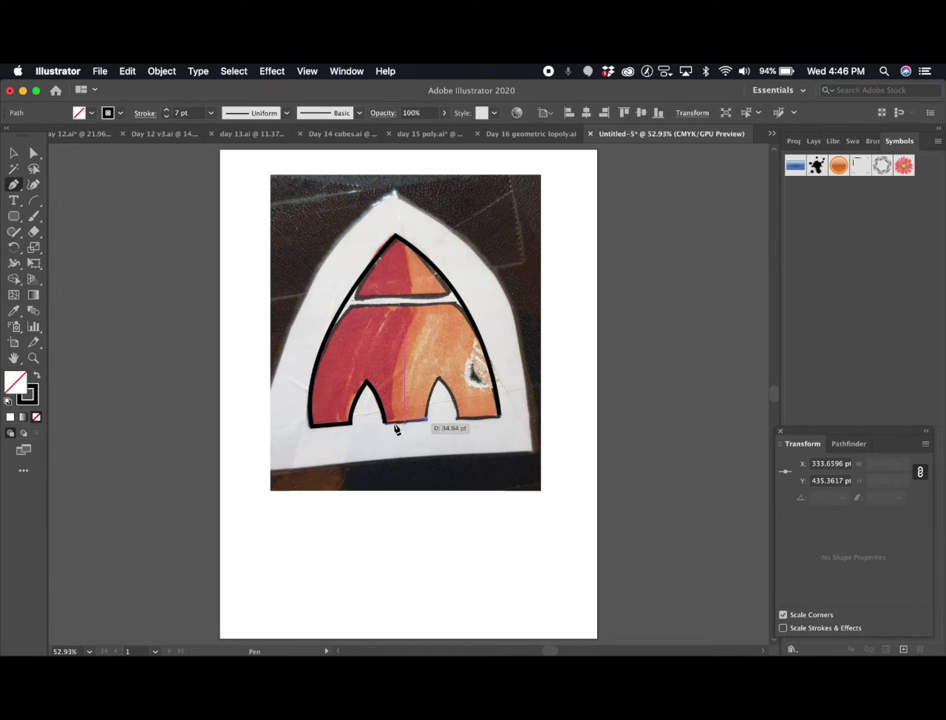
left_click(386, 423)
Trace the curved right arch and the right foot's base to complete the logo's outer outline
left_click(438, 379)
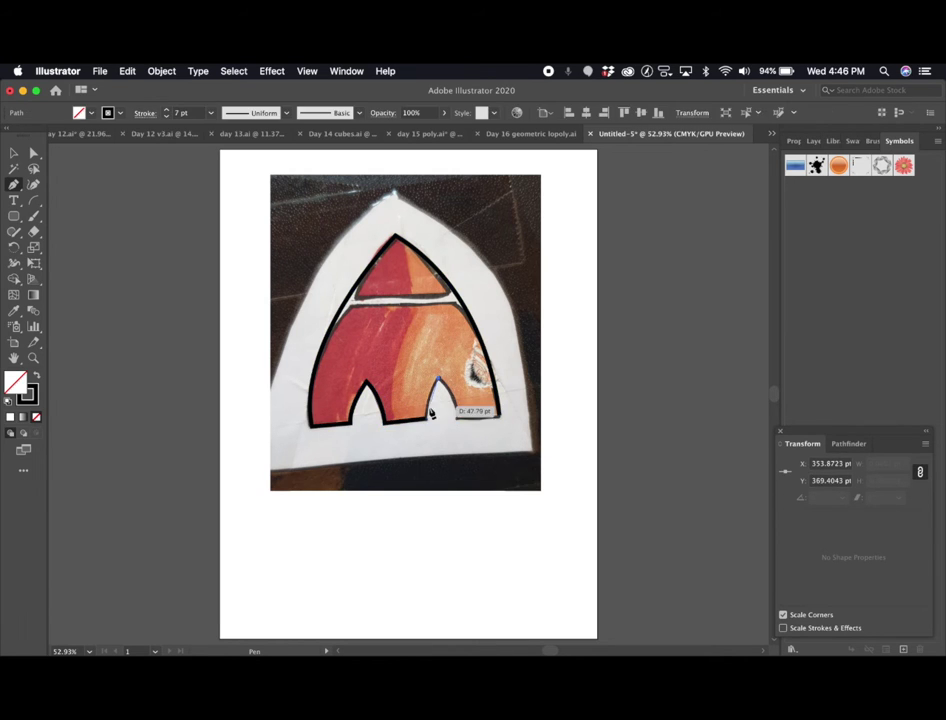
left_click_drag(426, 418, 427, 445)
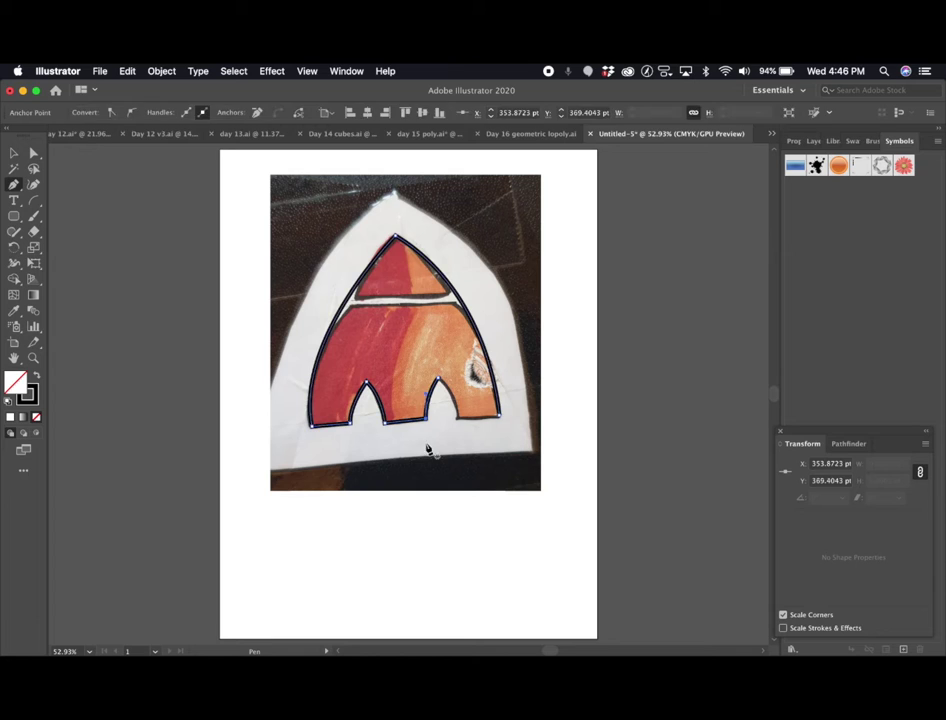
left_click(499, 417, "super")
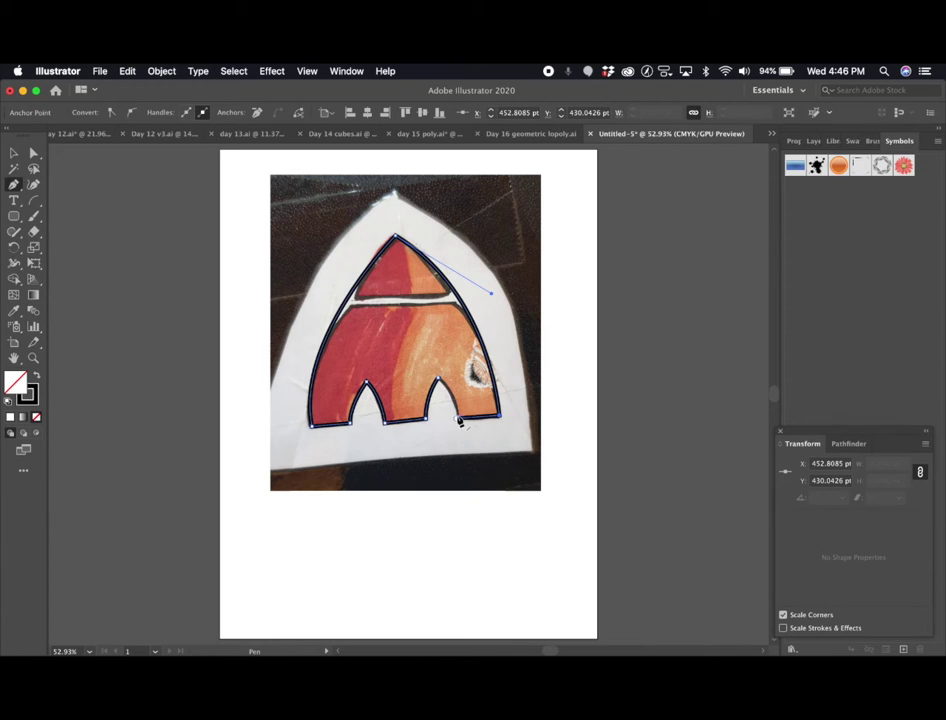
left_click(14, 153)
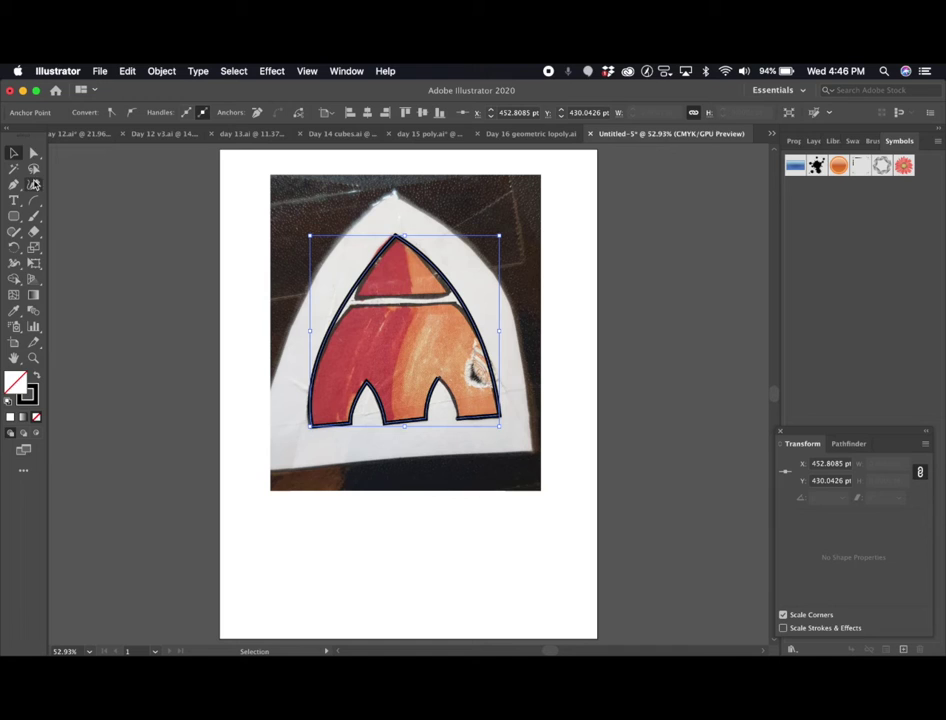
left_click(15, 185)
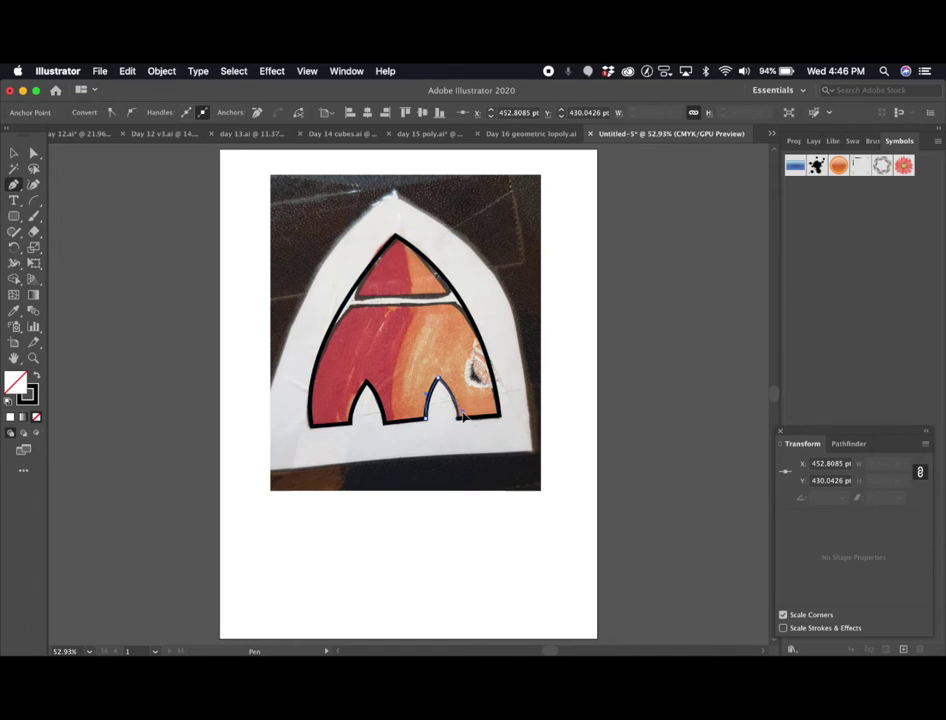
left_click(440, 381, "super")
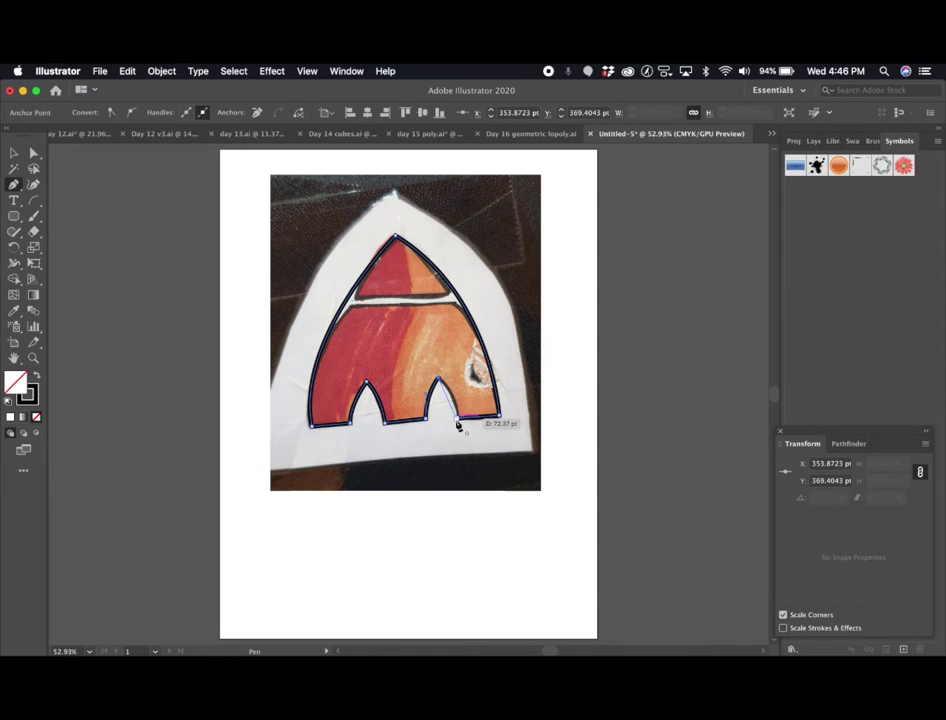
left_click_drag(457, 419, 454, 441)
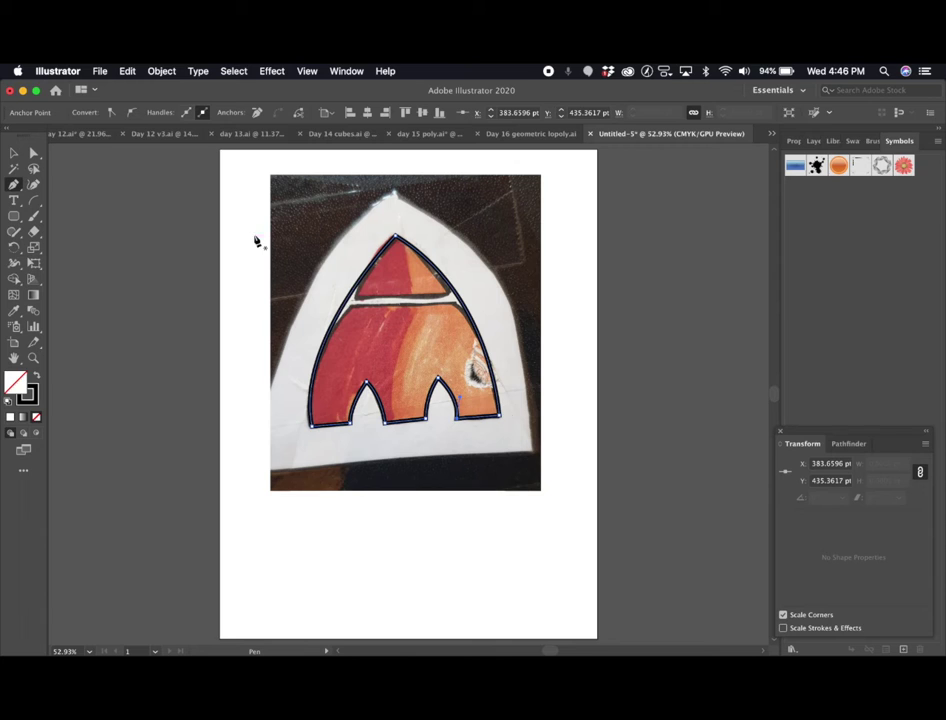
Draw a straight, slightly rising Pen line along the white band's upper edge, extending past both sides of the outline
left_click(317, 298)
left_click(522, 291)
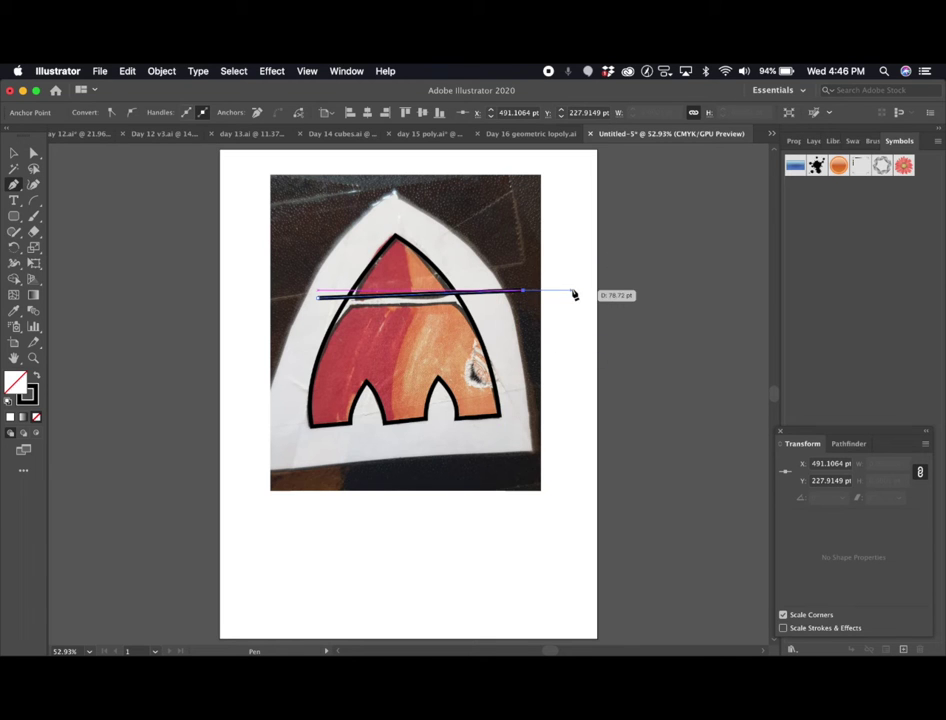
key("Escape")
left_click_drag(318, 318, 505, 347)
scroll(361, 296, "up", 5)
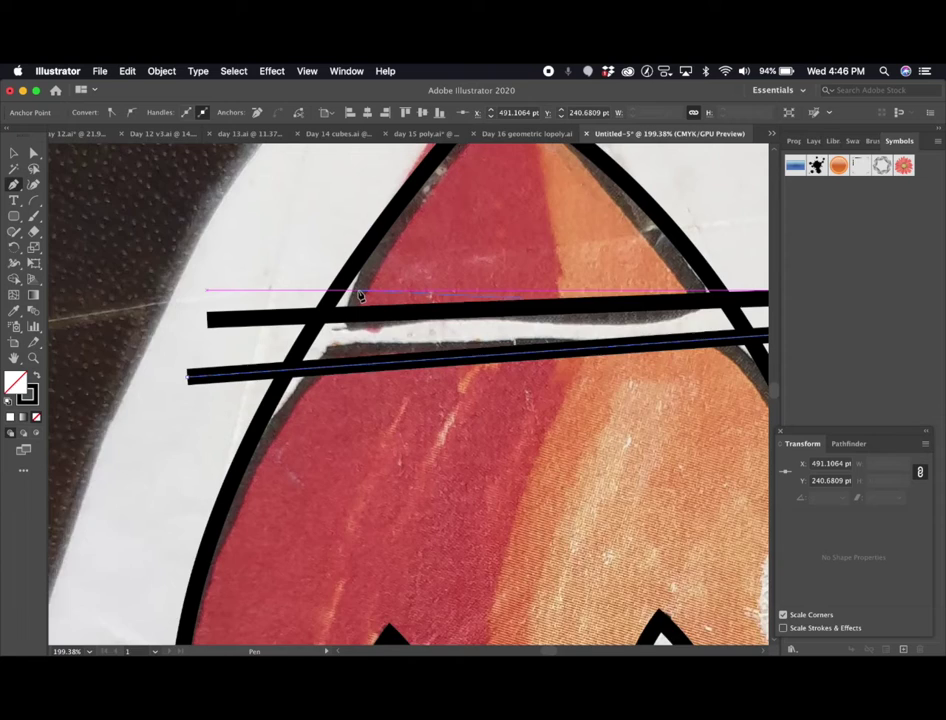
scroll(362, 294, "right", 3)
left_click(14, 152)
left_click(303, 344)
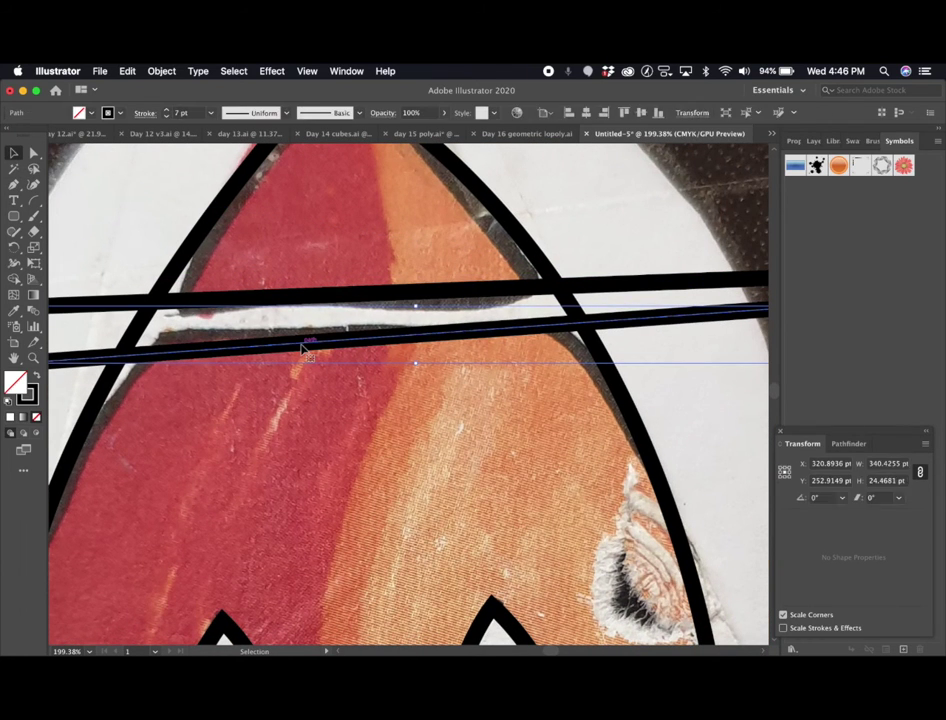
key("Delete")
Lower the right end anchor of the upper crossing line to follow the band's upper edge more closely
left_click(360, 295)
scroll(560, 350, "right", 4)
scroll(560, 350, "up", 1)
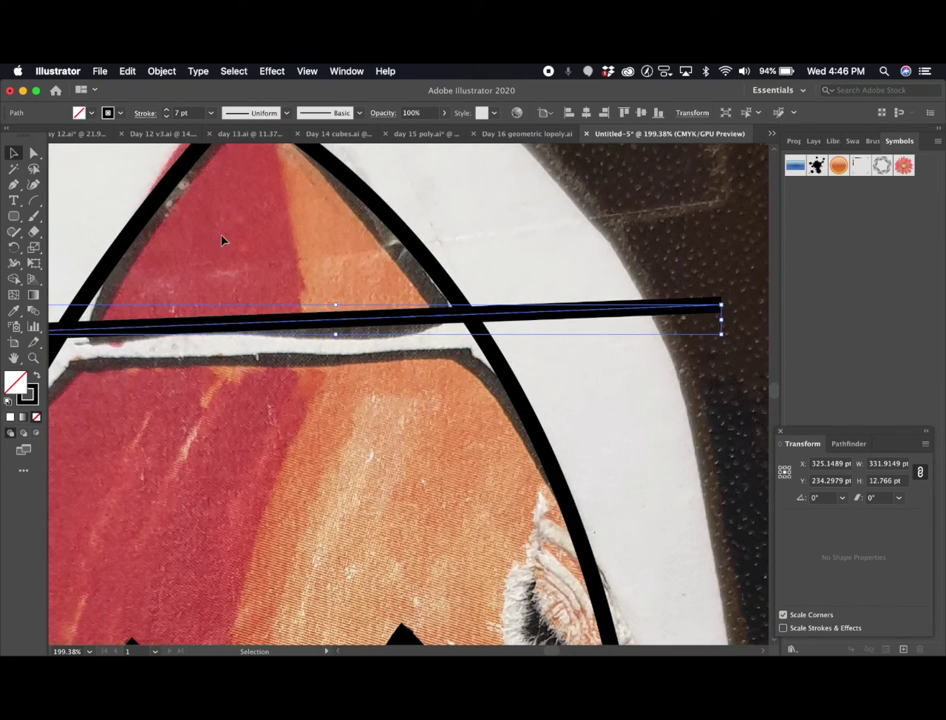
left_click(718, 306)
left_click_drag(722, 309, 724, 317)
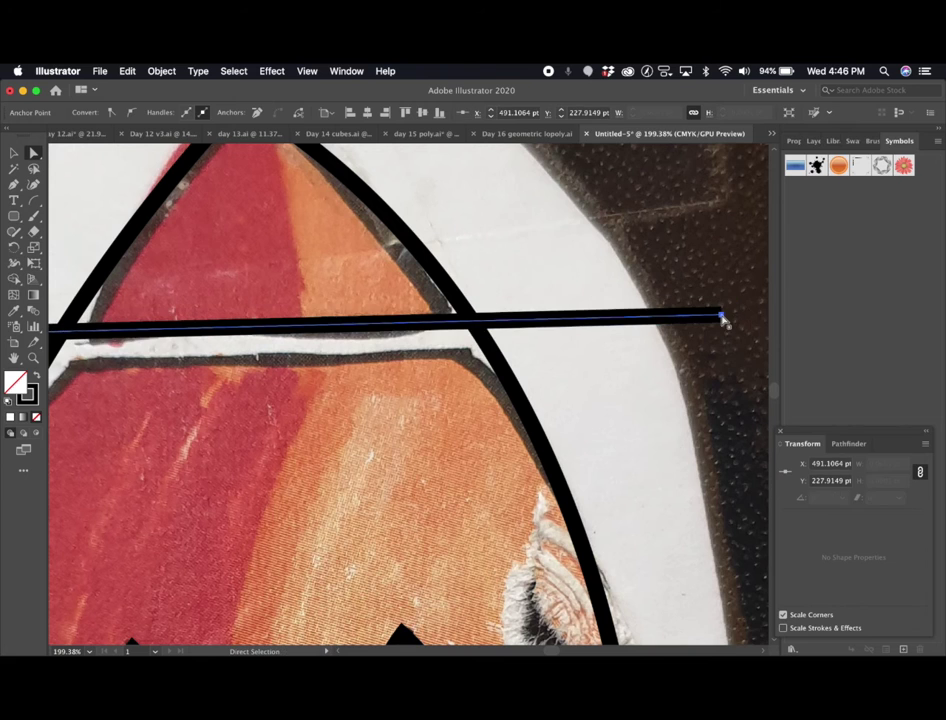
Duplicate the crossing line and place the copy along the white band's lower edge
scroll(524, 357, "left", 4)
key("super+v")
left_click_drag(411, 394, 411, 361)
scroll(431, 396, "down", 2)
scroll(432, 398, "down", 3)
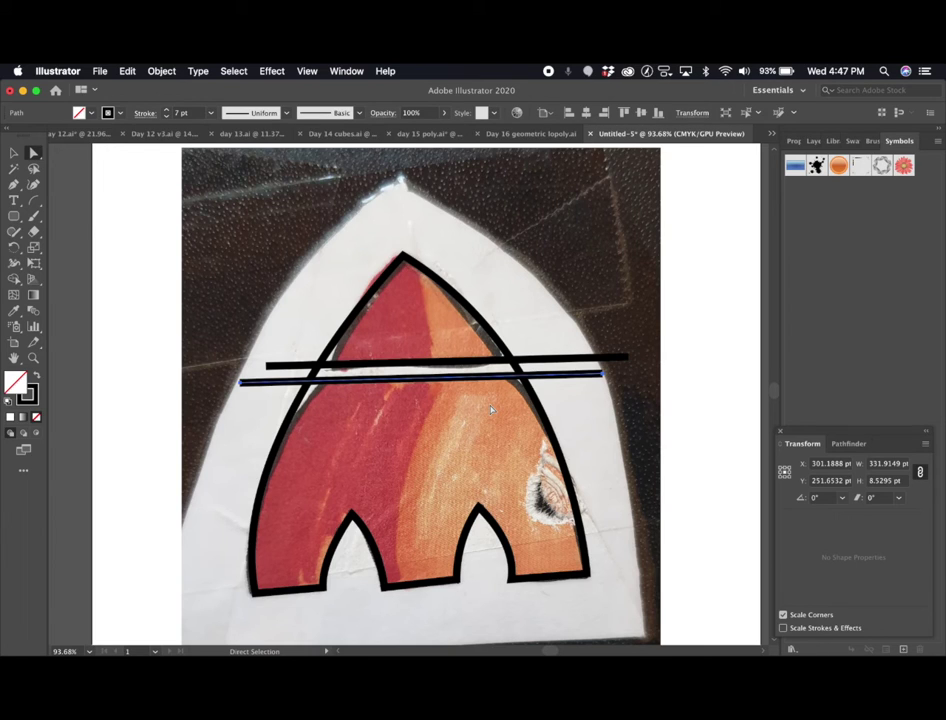
Trace the red-orange color boundary with one curved Pen segment from the middle foot's base to just beyond the outline's upper-right side
key("p")
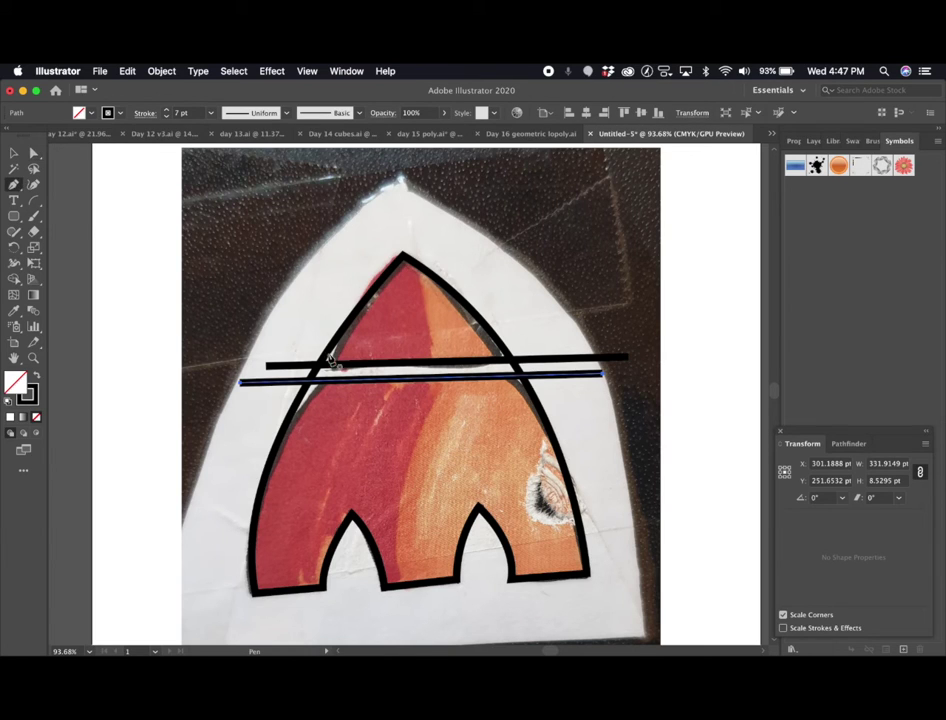
left_click(403, 584)
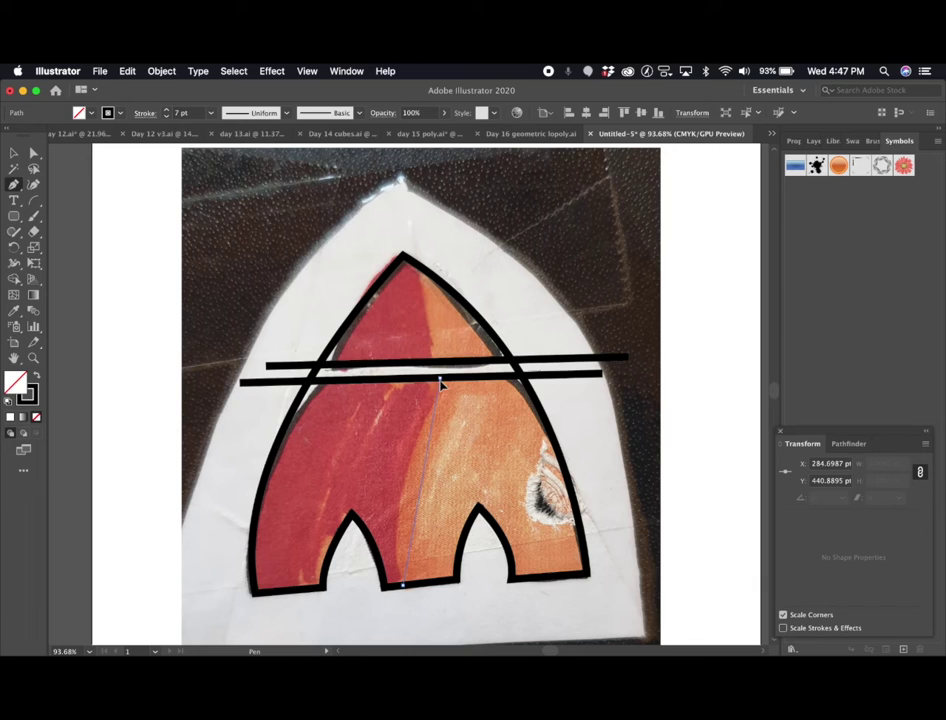
left_click_drag(440, 378, 495, 322)
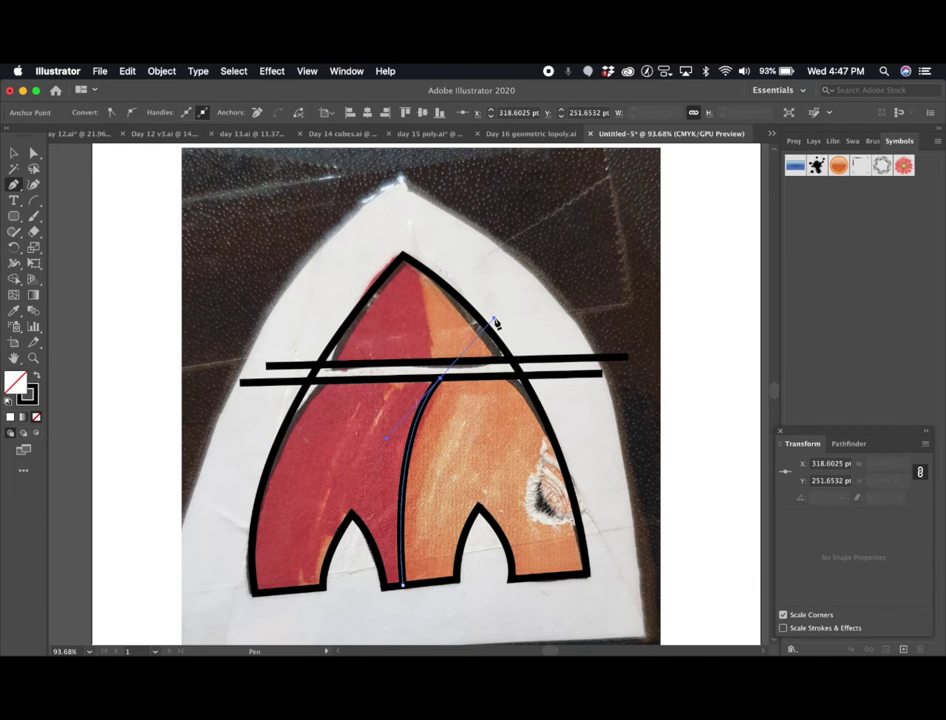
key("super+z")
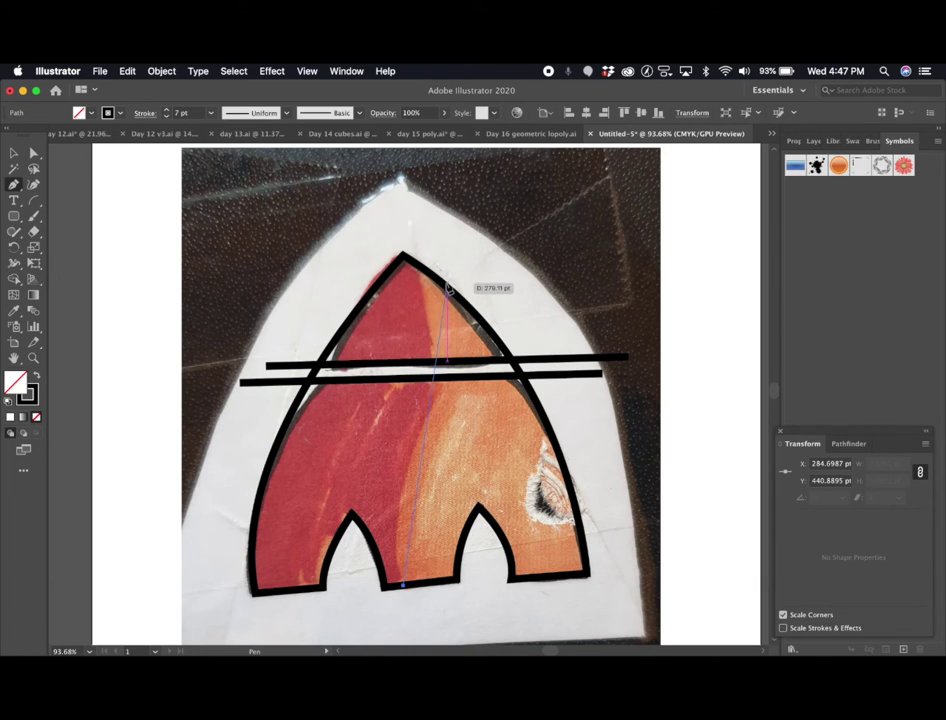
left_click_drag(461, 283, 533, 197)
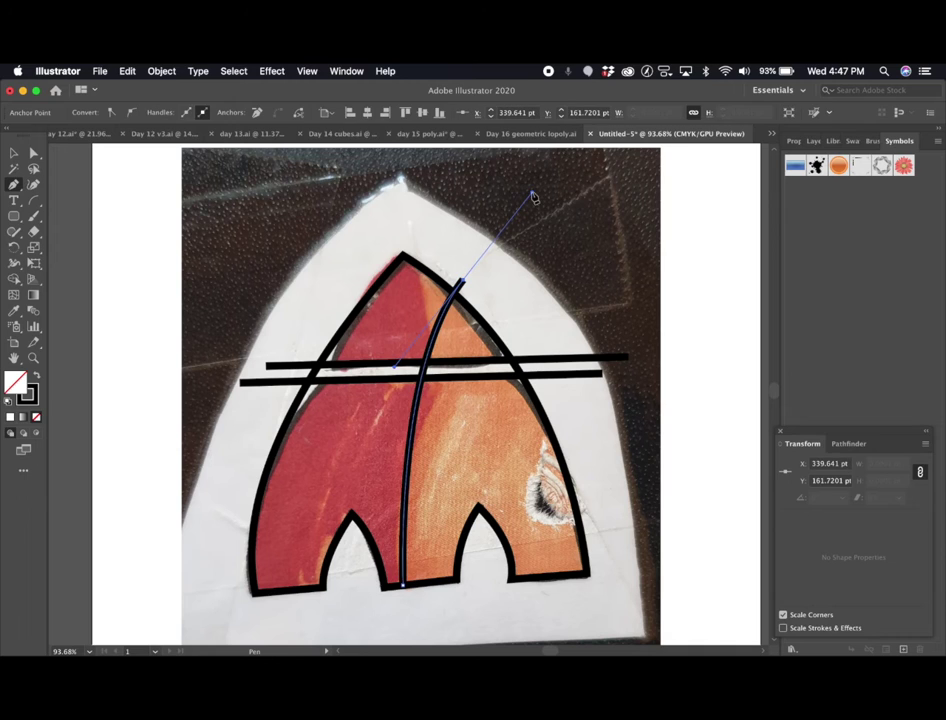
key("v")
left_click(169, 302)
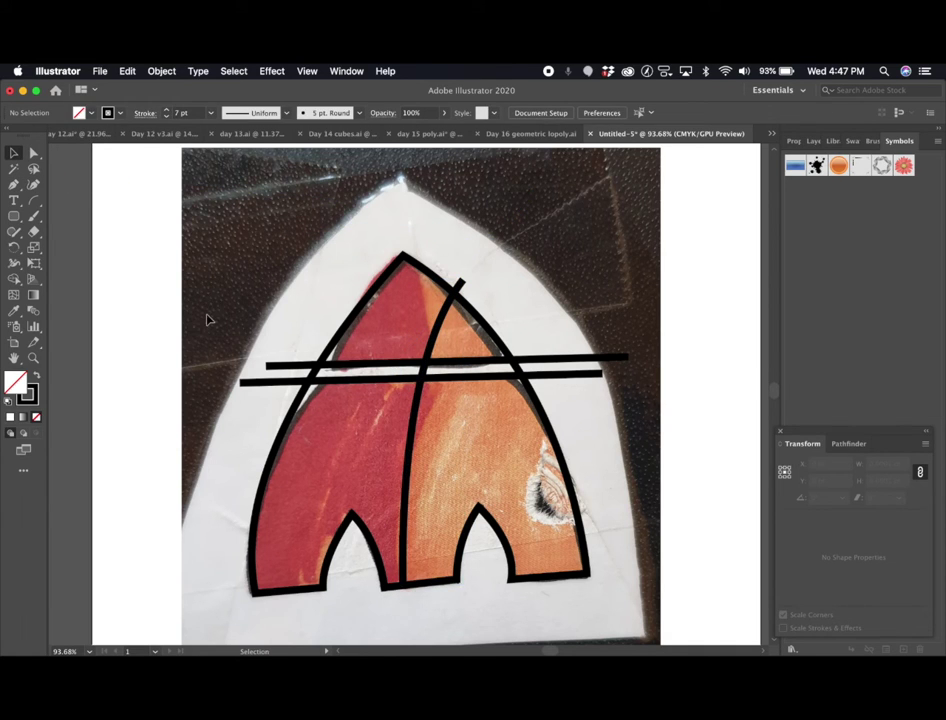
Divide all traced paths into separate regions with Shape Builder, merging the band between the two crossing lines into one region
scroll(465, 505, "down", 3)
key("super+a")
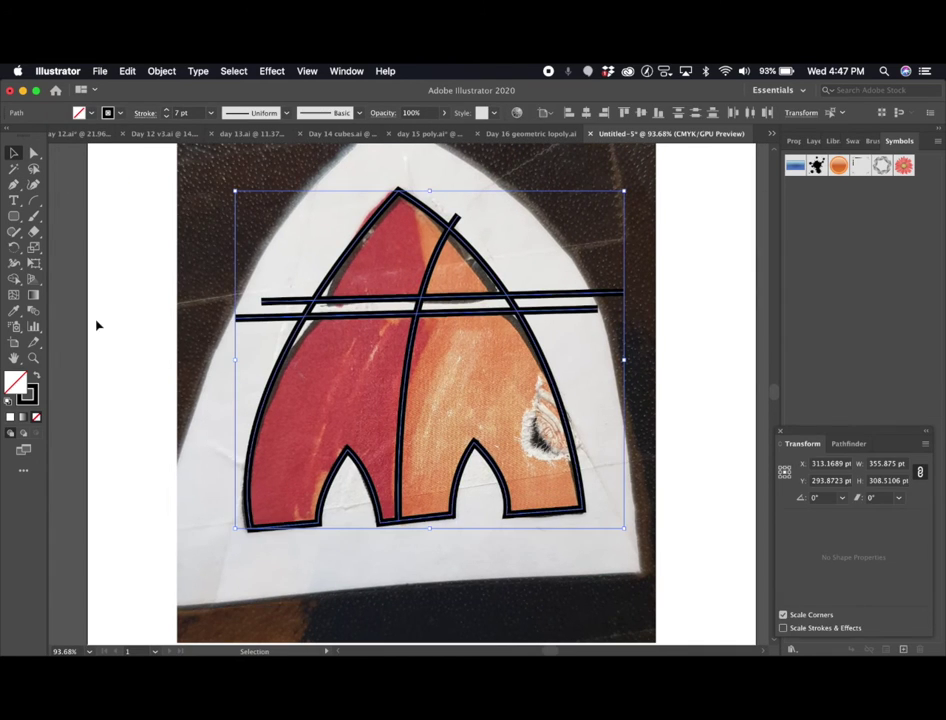
left_click(15, 281)
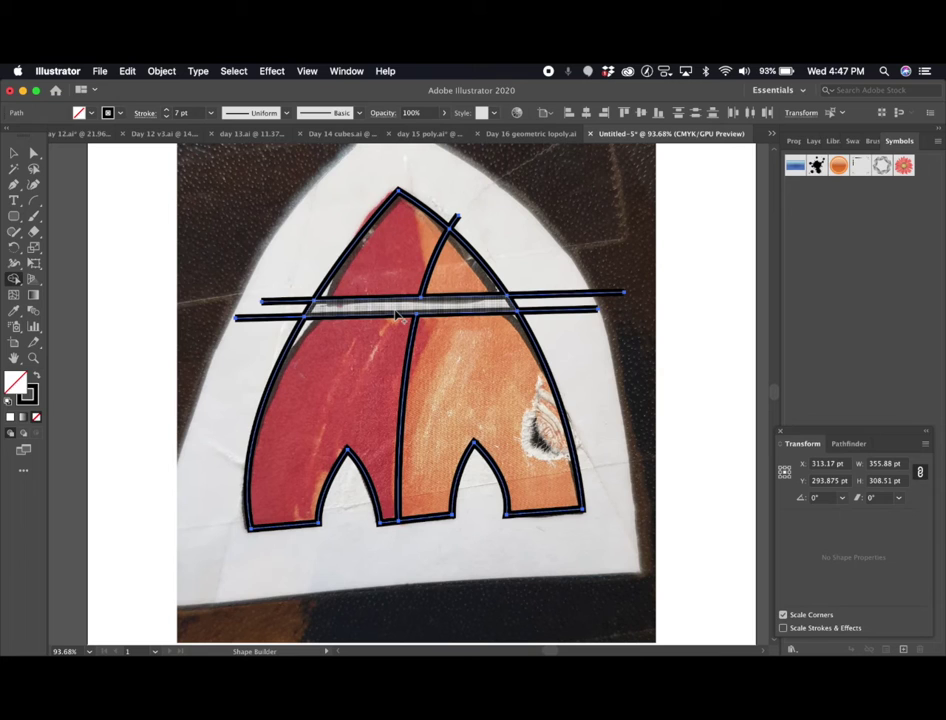
key("v")
left_click(253, 249)
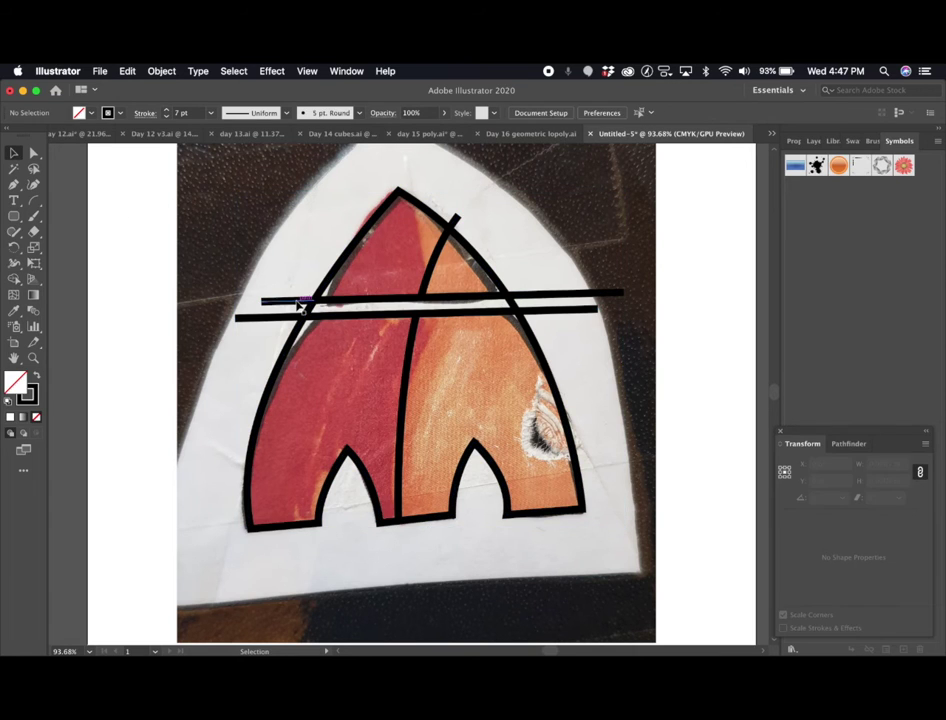
Delete the line ends overhanging the outline and the band shape between the upper and lower sections
left_click(296, 301)
key("Delete")
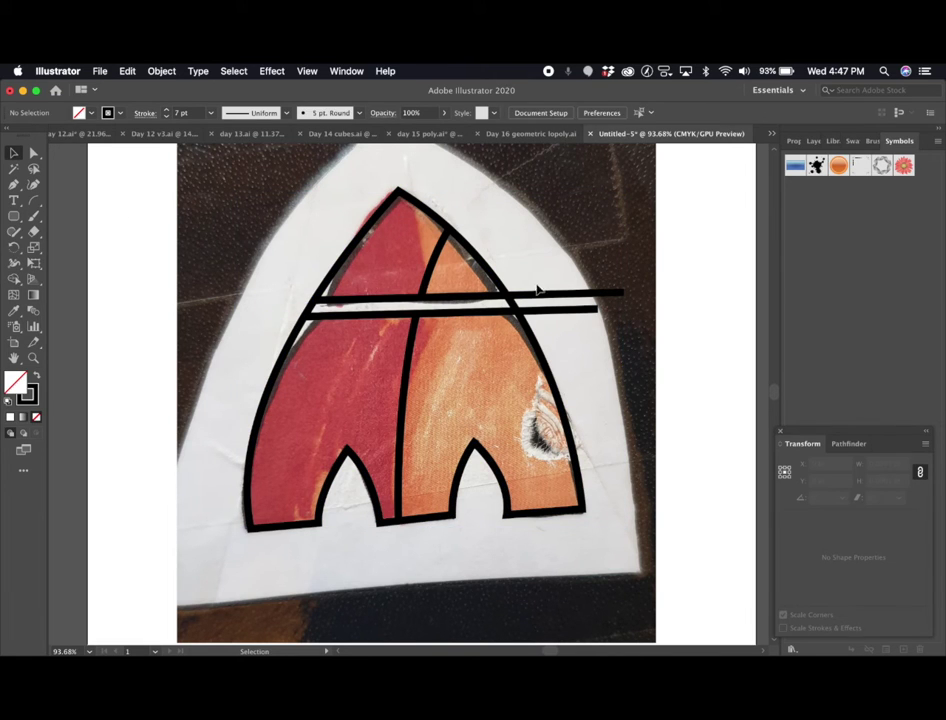
left_click(538, 294)
key("Delete")
left_click(544, 311)
key("Delete")
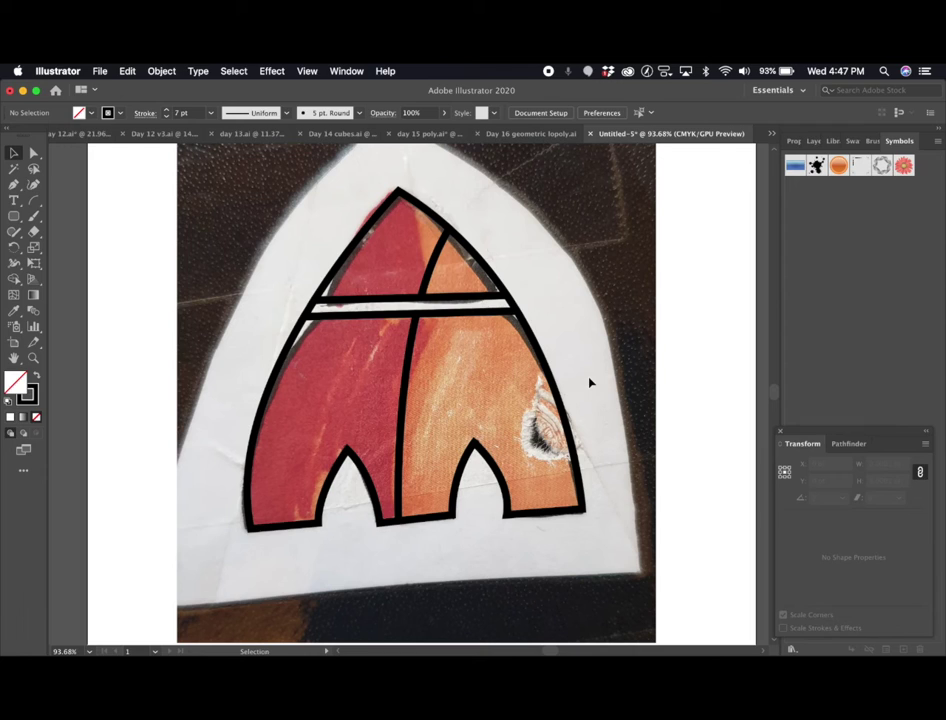
left_click(311, 313)
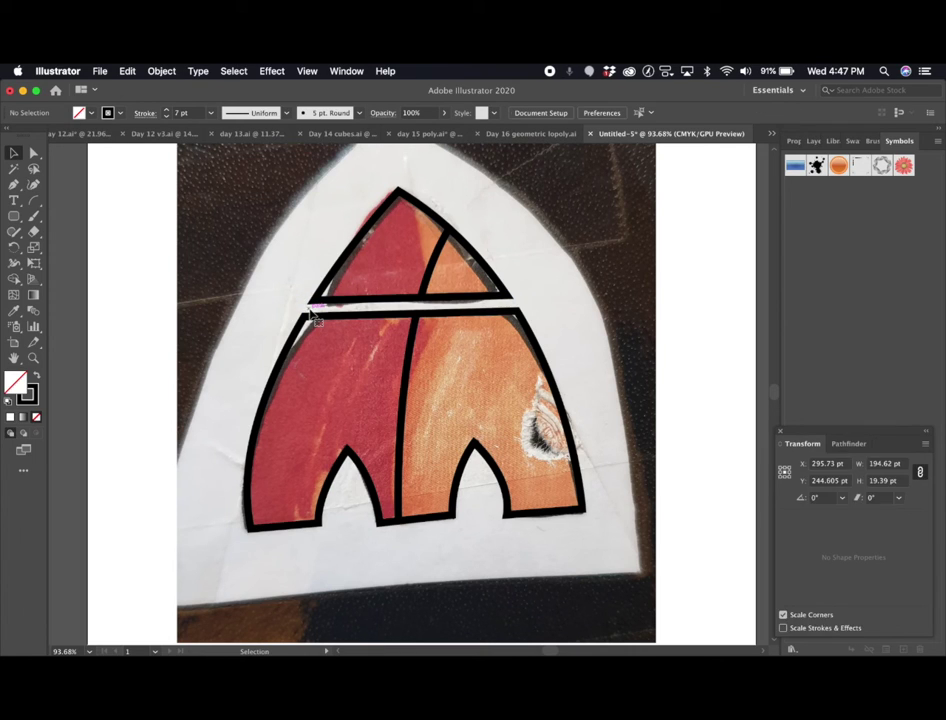
key("Delete")
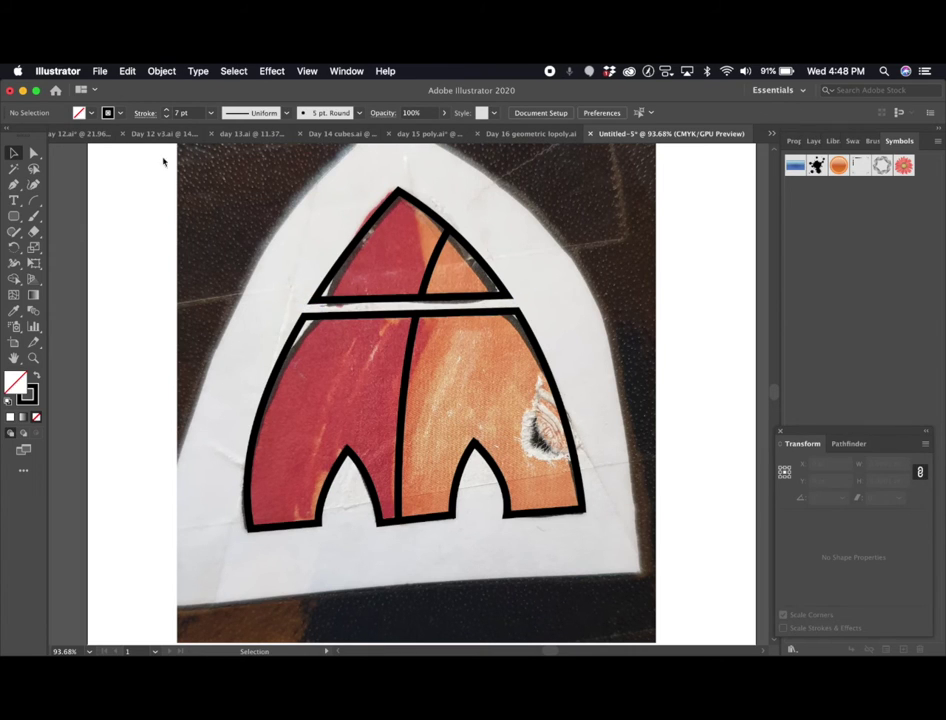
Fill the upper-left and lower-left shapes with red sampled from the photo using the Eyedropper
left_click(382, 203)
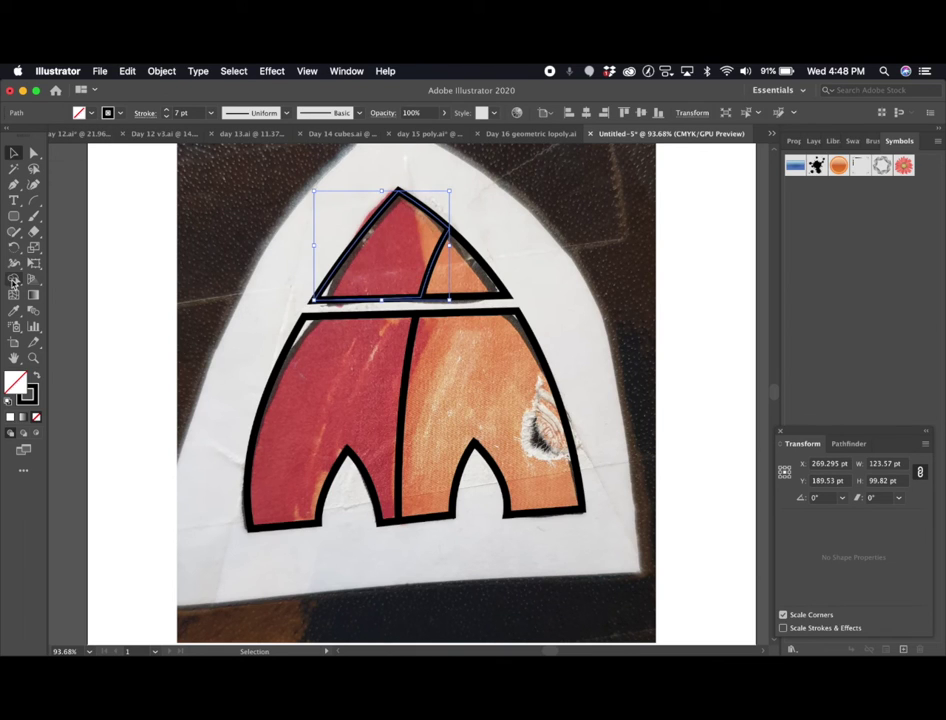
left_click(14, 313)
left_click(348, 373)
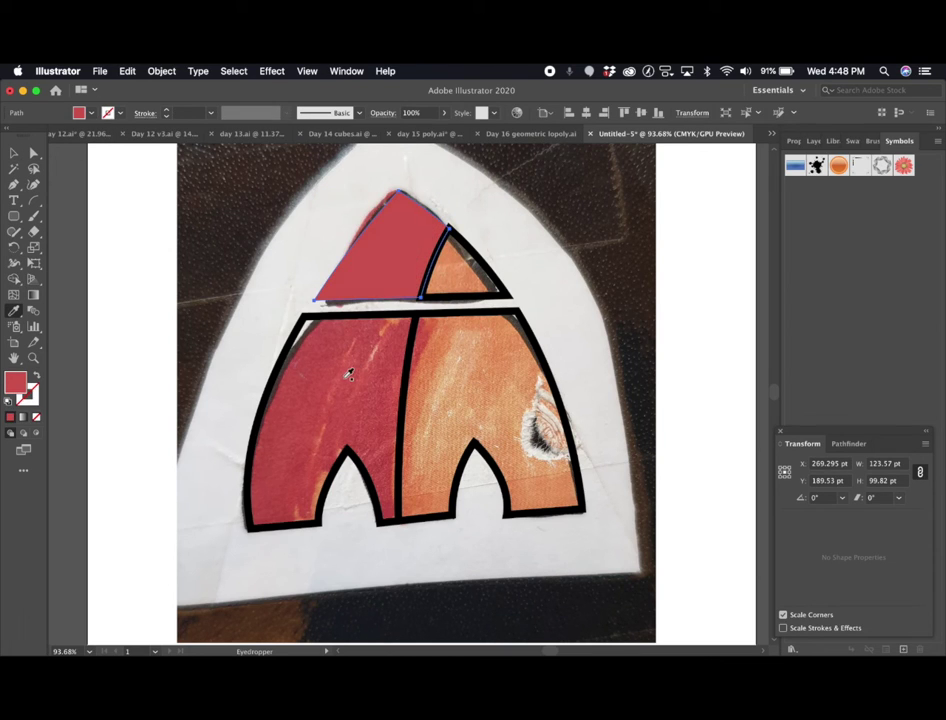
left_click(11, 155)
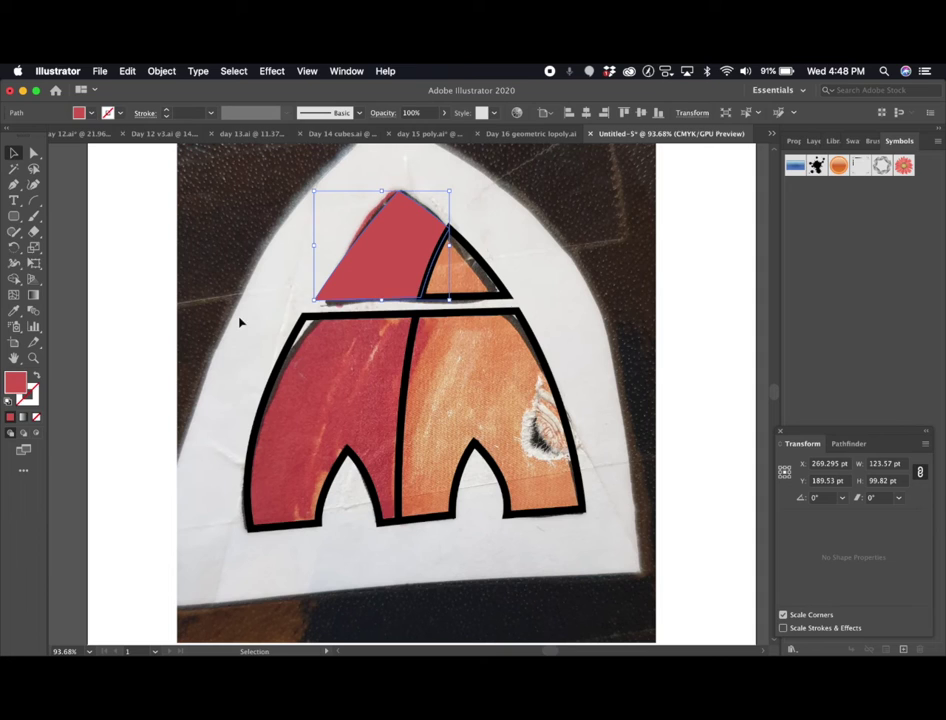
left_click(288, 347)
left_click(14, 311)
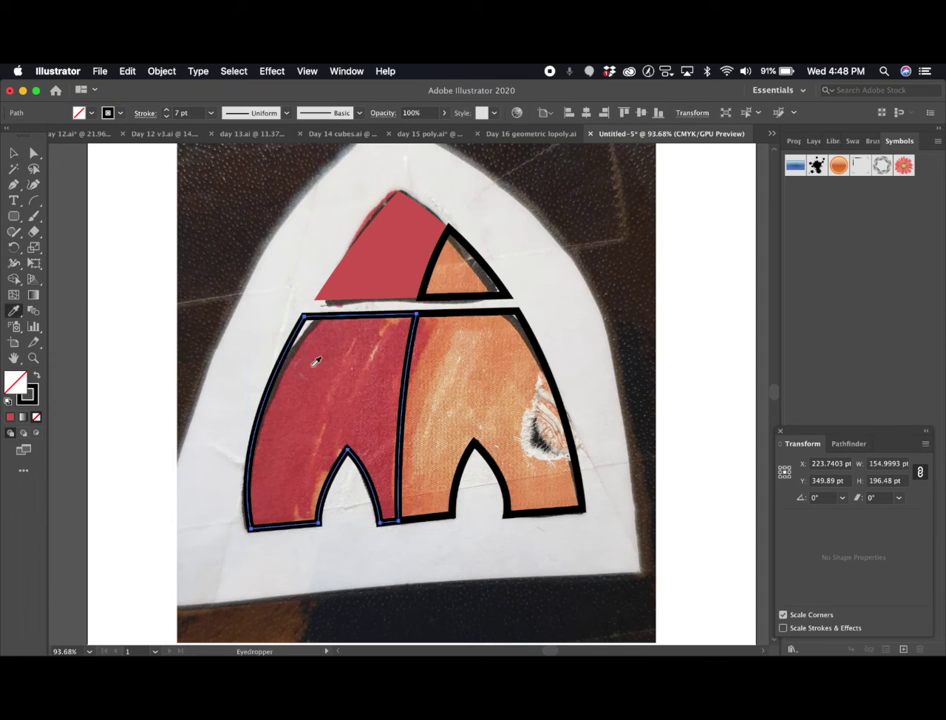
left_click(348, 368)
left_click(14, 152)
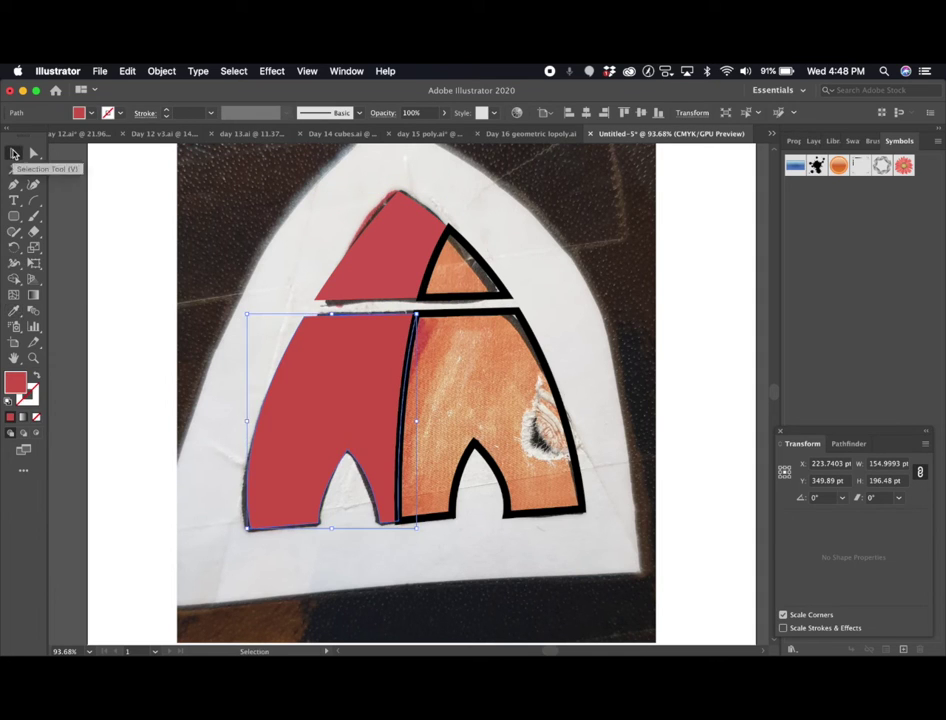
Fill the upper-right and lower-right shapes with orange sampled from the photo using the Eyedropper
left_click(490, 264)
left_click(14, 311)
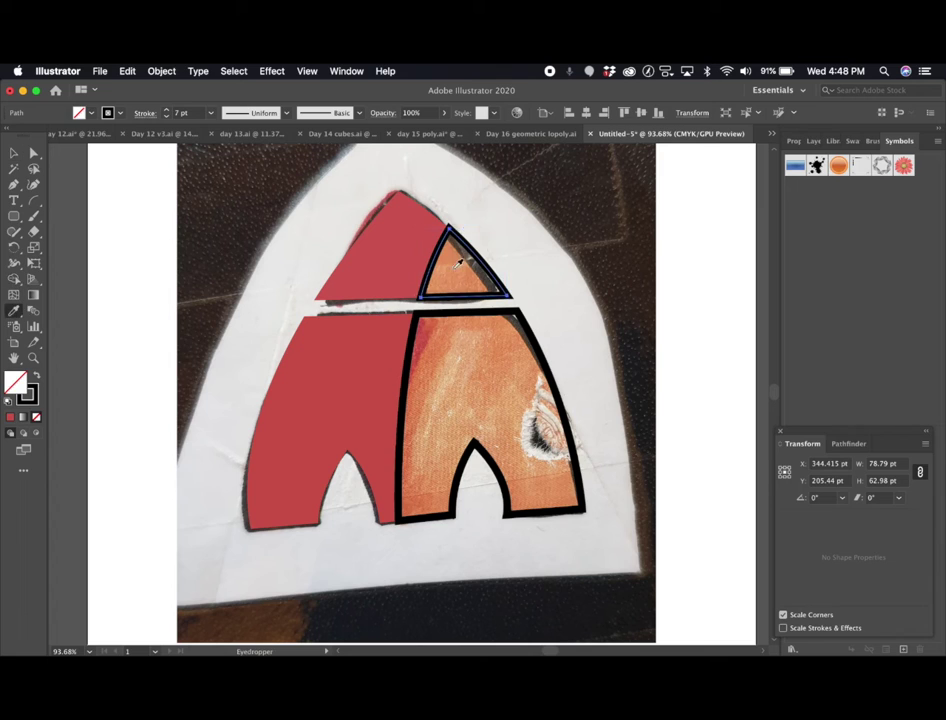
left_click(467, 260)
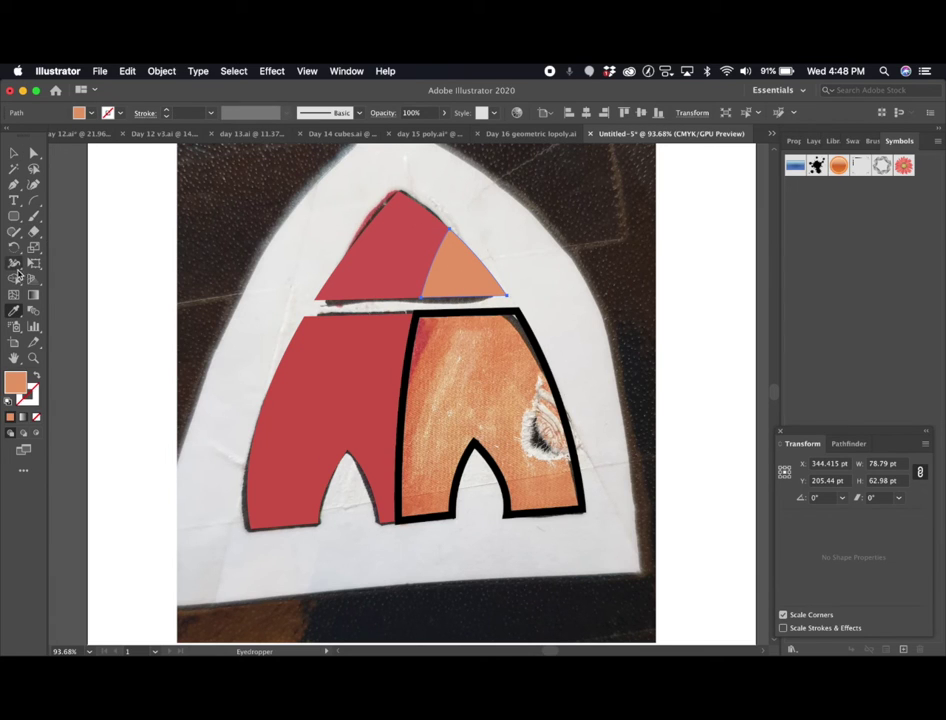
left_click(14, 152)
left_click(566, 384)
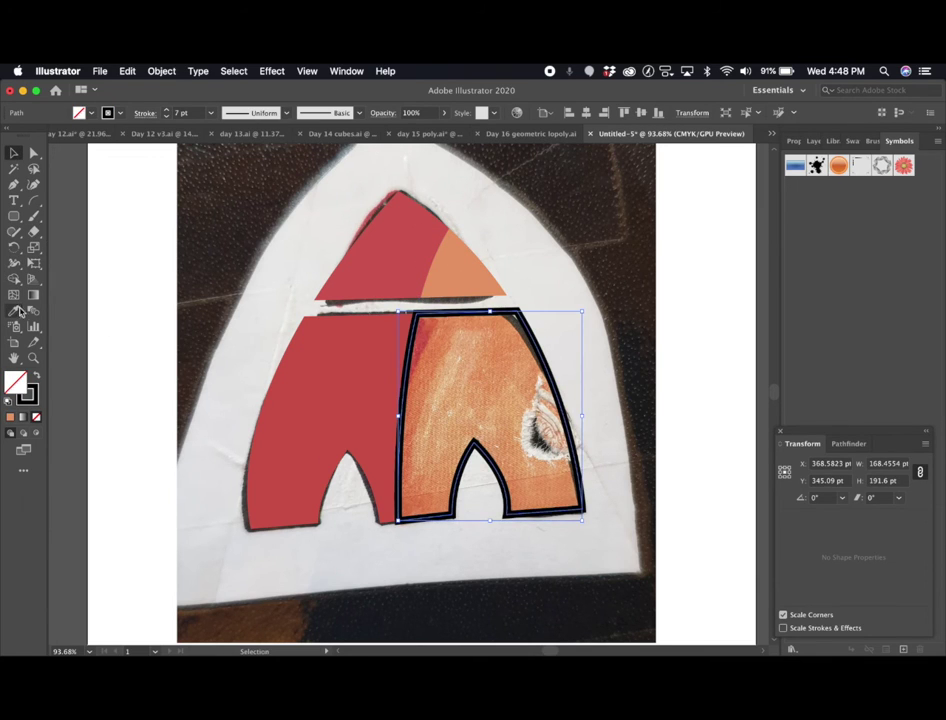
left_click(18, 311)
left_click(481, 389)
left_click(14, 153)
left_click(132, 236)
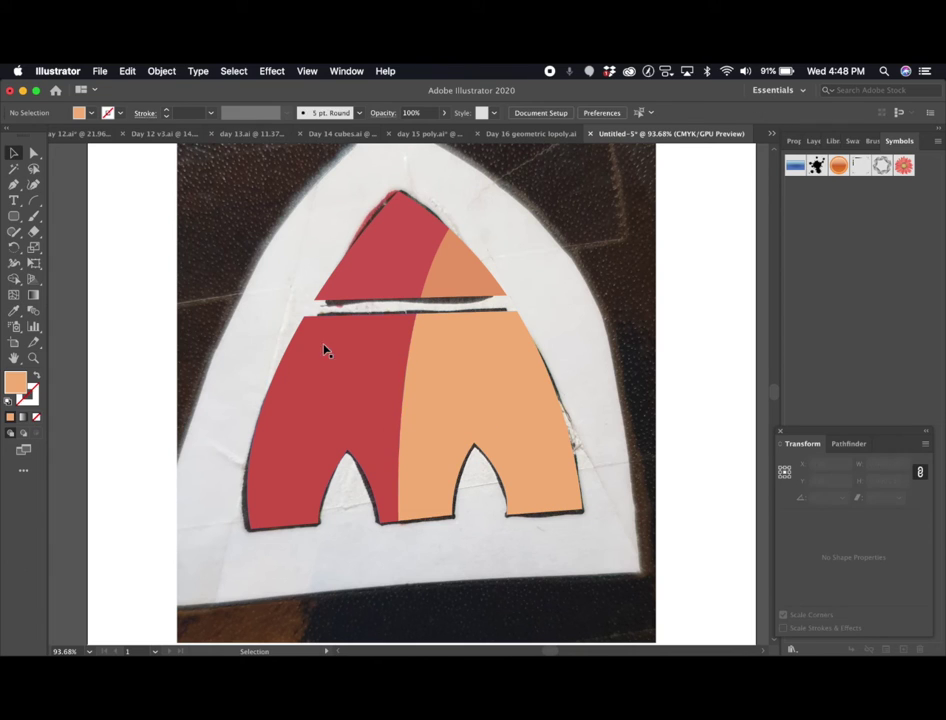
Add a thick black stroke to the two red shapes and the lower-right orange shape together
left_click(351, 399)
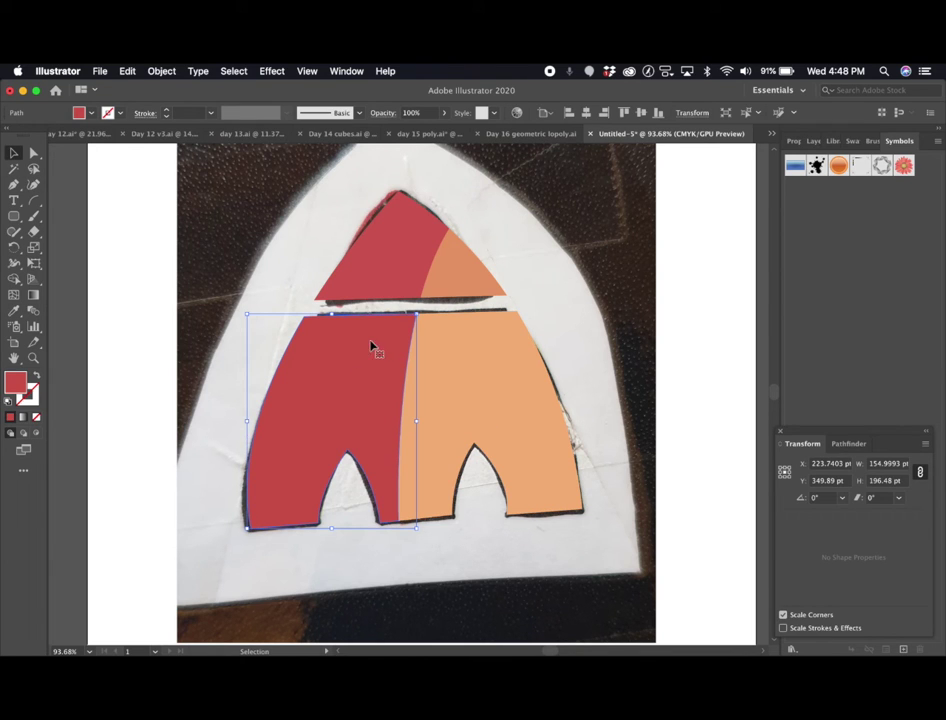
left_click(395, 275)
left_click(456, 365, "shift")
left_click(297, 393, "shift")
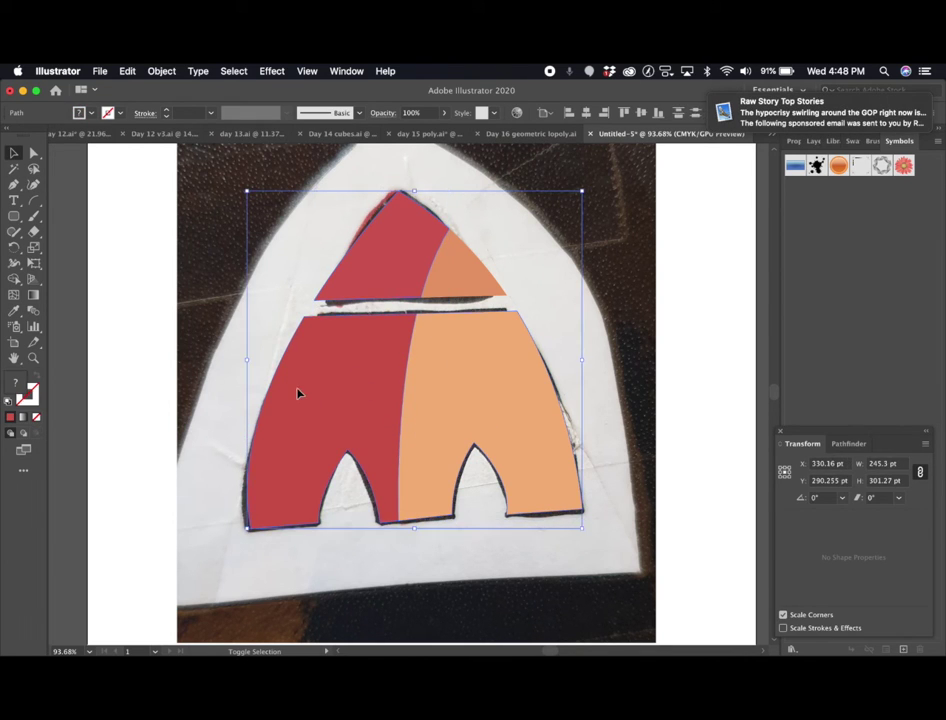
left_click(166, 110)
left_click(166, 110)
left_click(166, 110)
left_click(166, 110)
left_click(166, 110)
left_click(166, 110)
left_click(166, 110)
left_click(166, 110)
Give the upper-right orange shape a black stroke of 6 pt
left_click(458, 264)
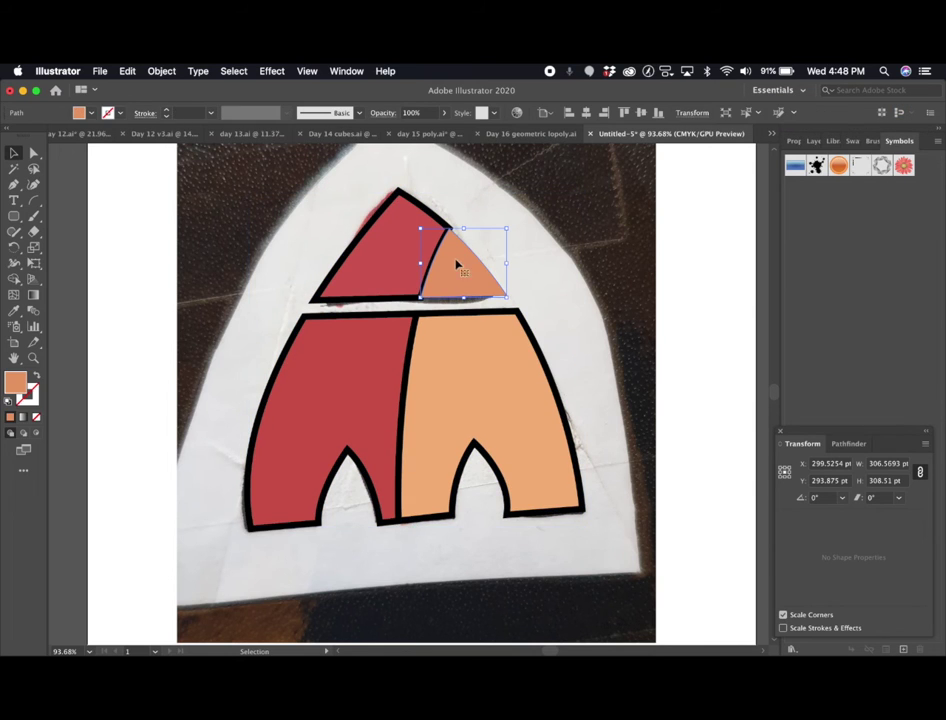
left_click(168, 109)
left_click(168, 109)
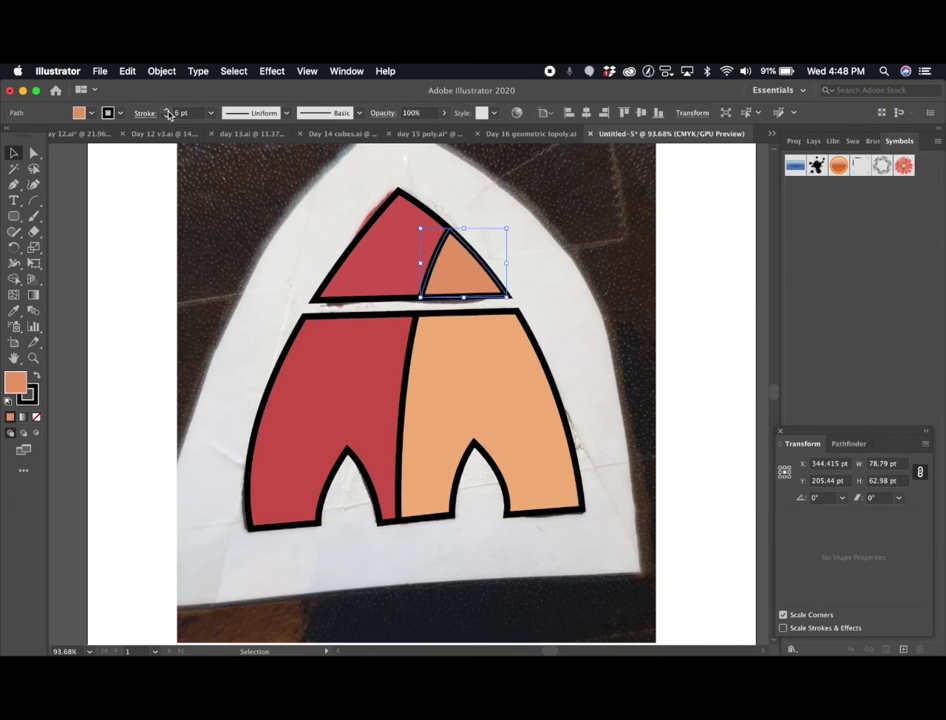
left_click(229, 250)
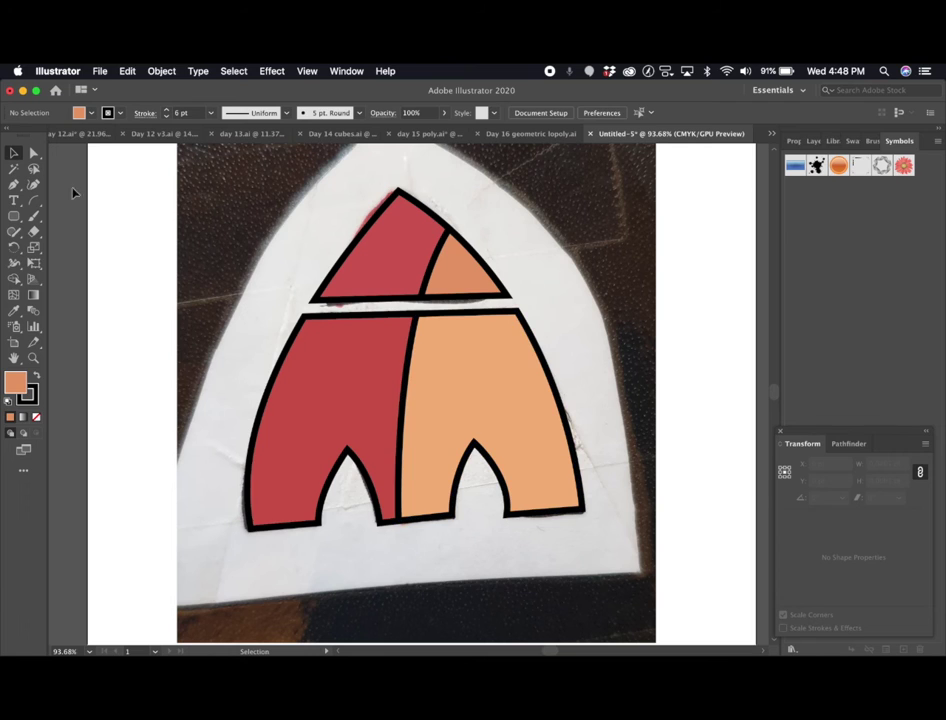
Try deleting the inner dividing edges of the upper-right orange shape and of the two lower shapes
left_click(33, 152)
left_click(432, 268)
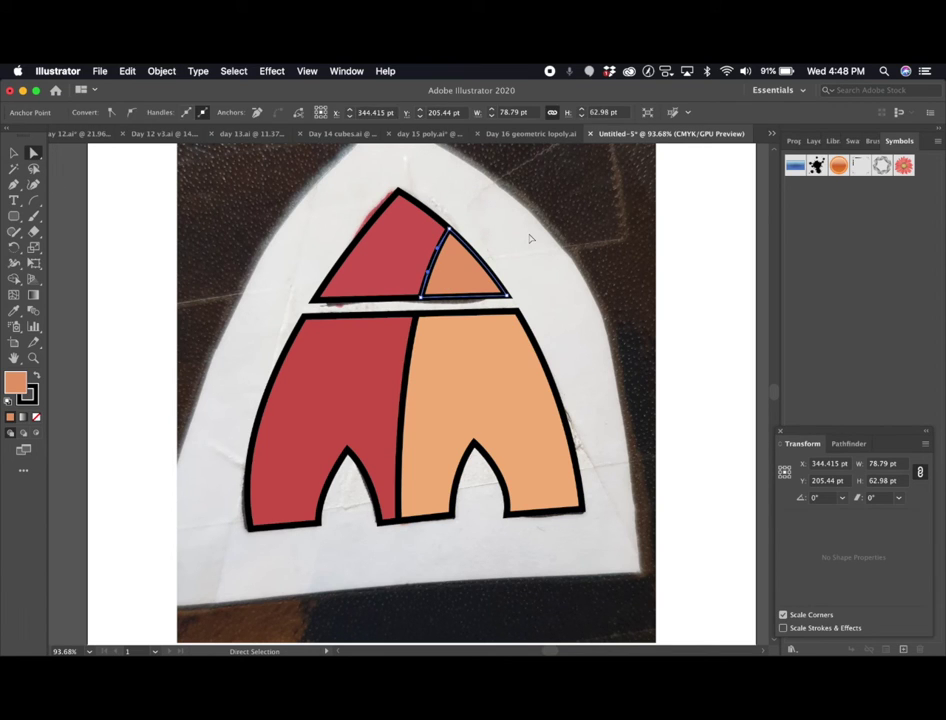
key("Delete")
left_click(408, 396)
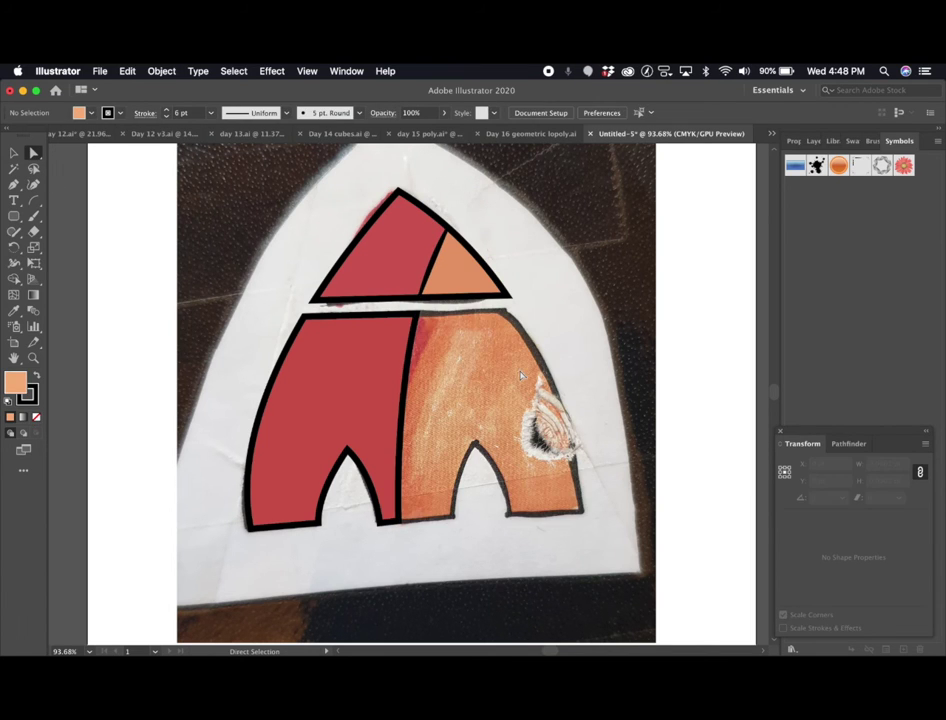
key("super+shift+a")
left_click(430, 398)
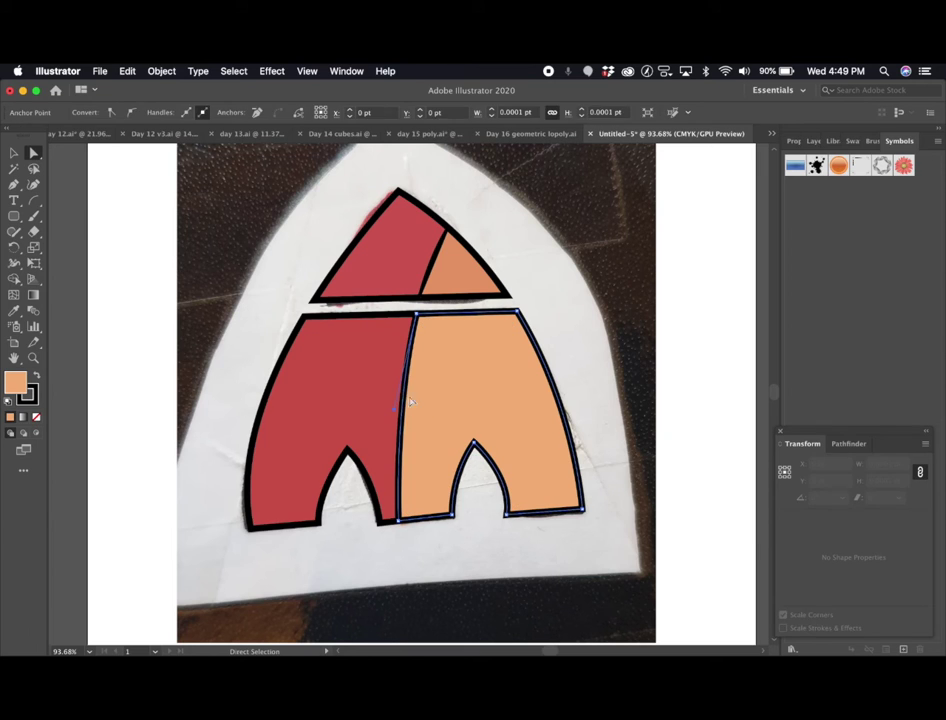
left_click(401, 404)
key("Delete")
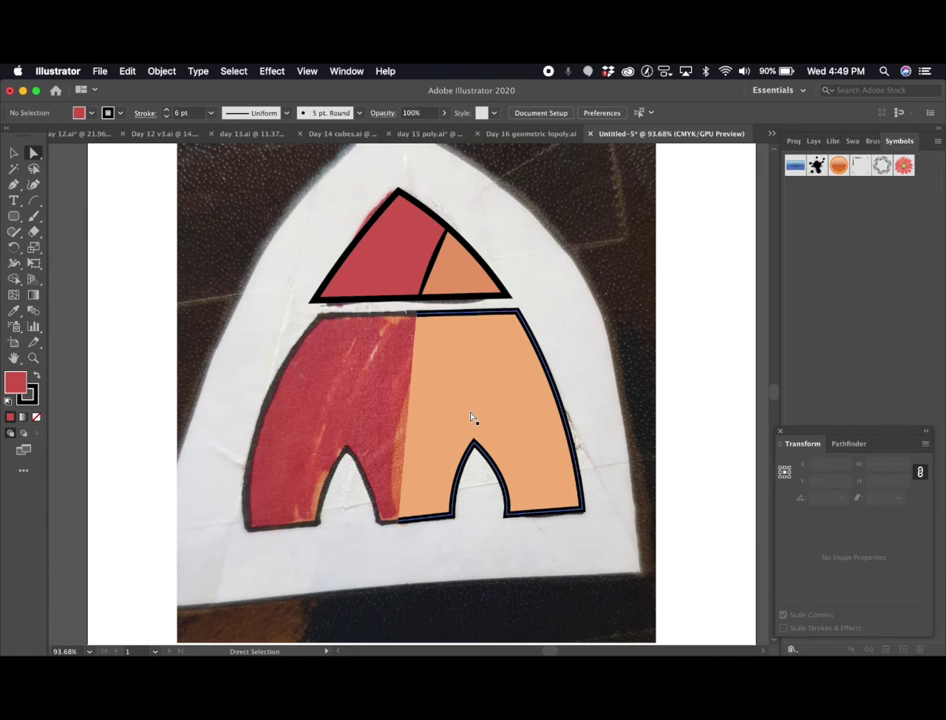
key("super+z")
left_click(568, 327)
left_click(402, 411)
key("super+shift+a")
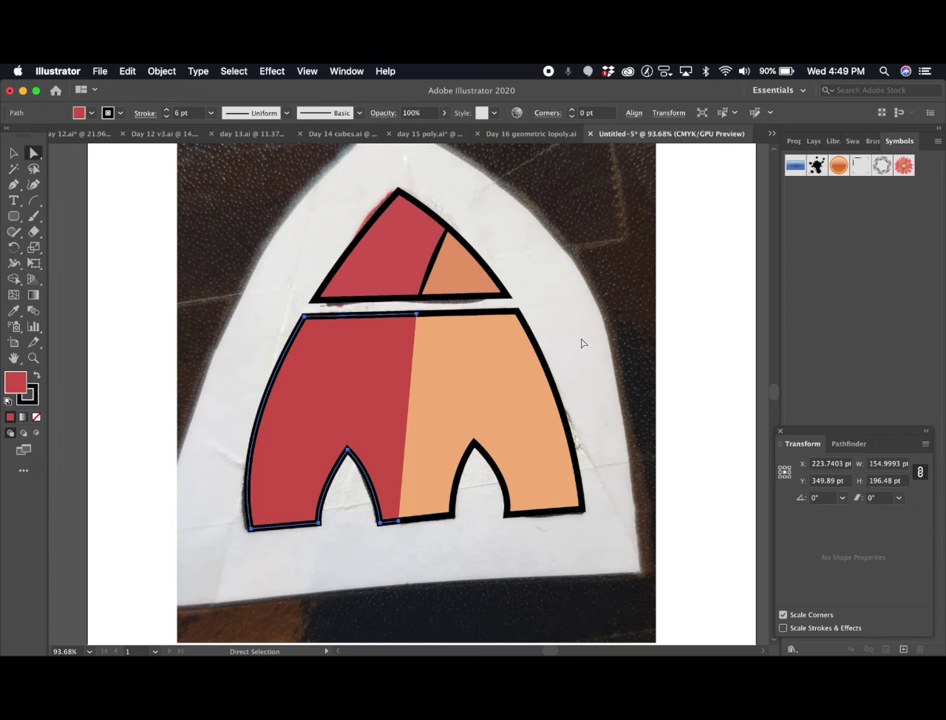
Try removing the remaining black dividing edge between the upper red and orange shapes
left_click(443, 281)
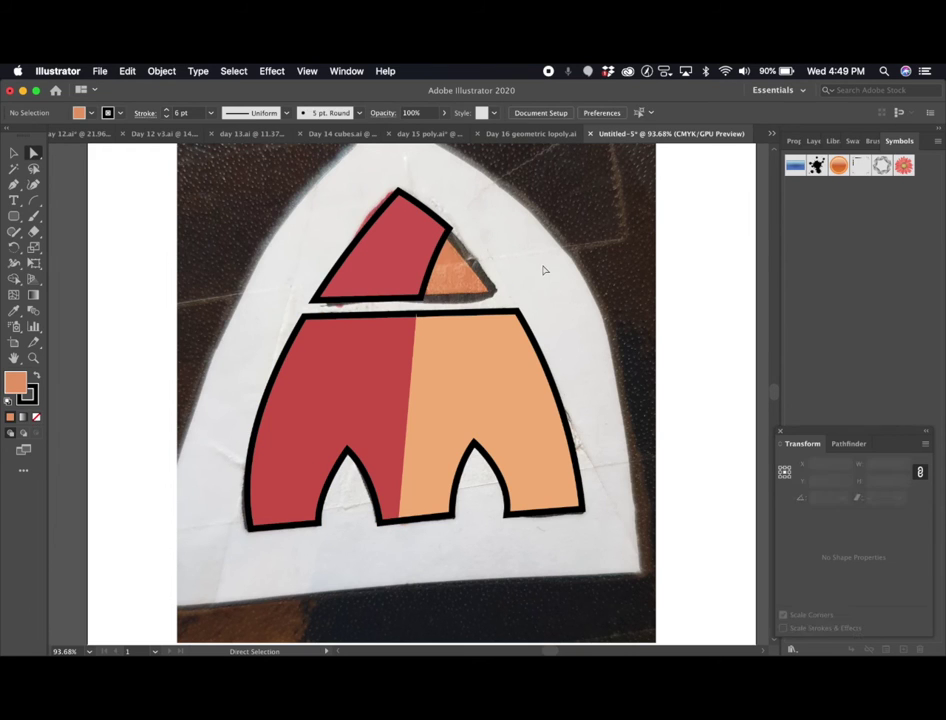
left_click(434, 260)
left_click(435, 261)
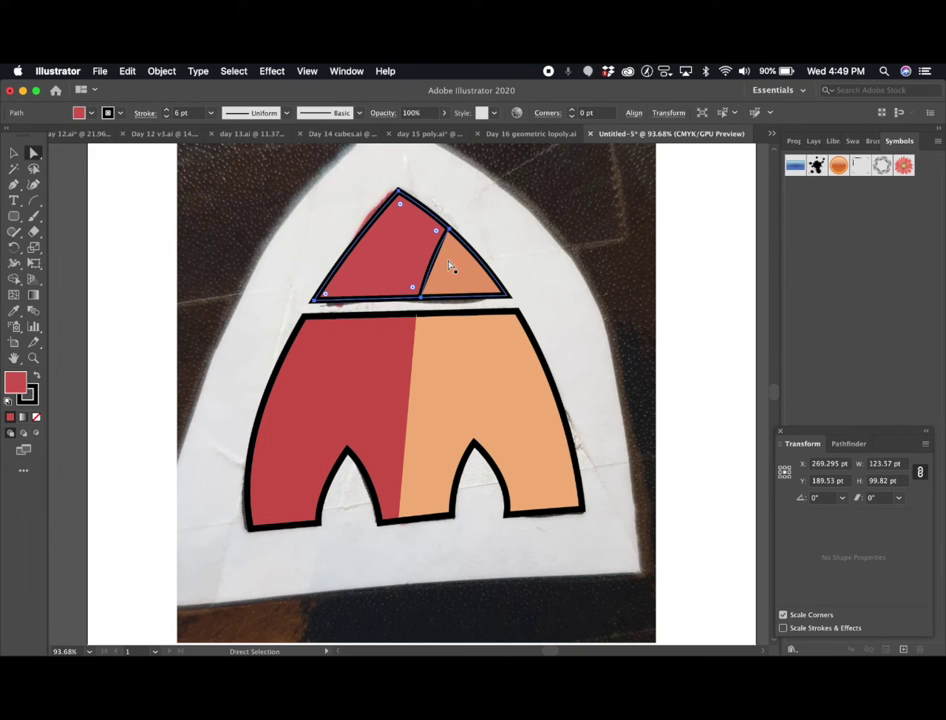
key("Delete")
key("super+z")
key("Delete")
key("super+shift+z")
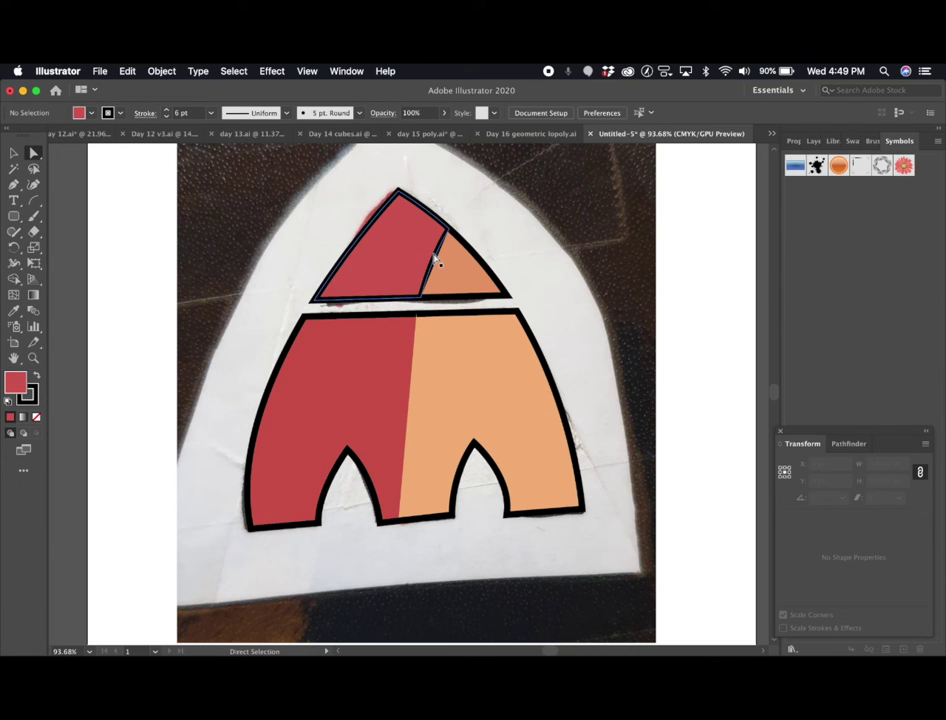
left_click_drag(451, 264, 469, 274)
left_click(431, 262)
key("Delete")
left_click(514, 267)
left_click(551, 287)
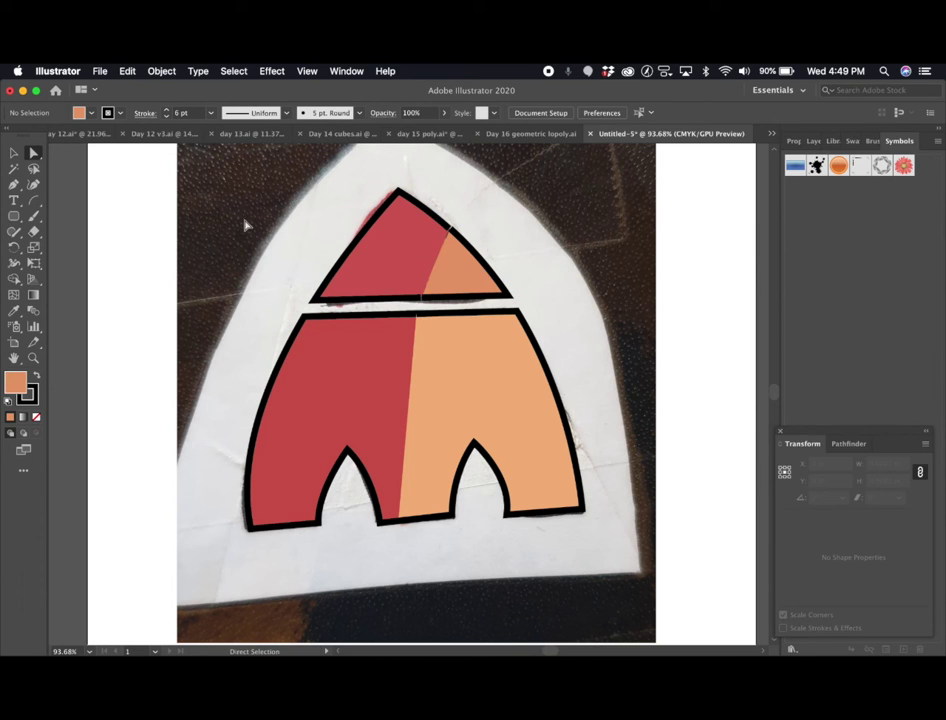
Unlock the background photo and delete it
left_click(128, 71)
left_click(165, 169)
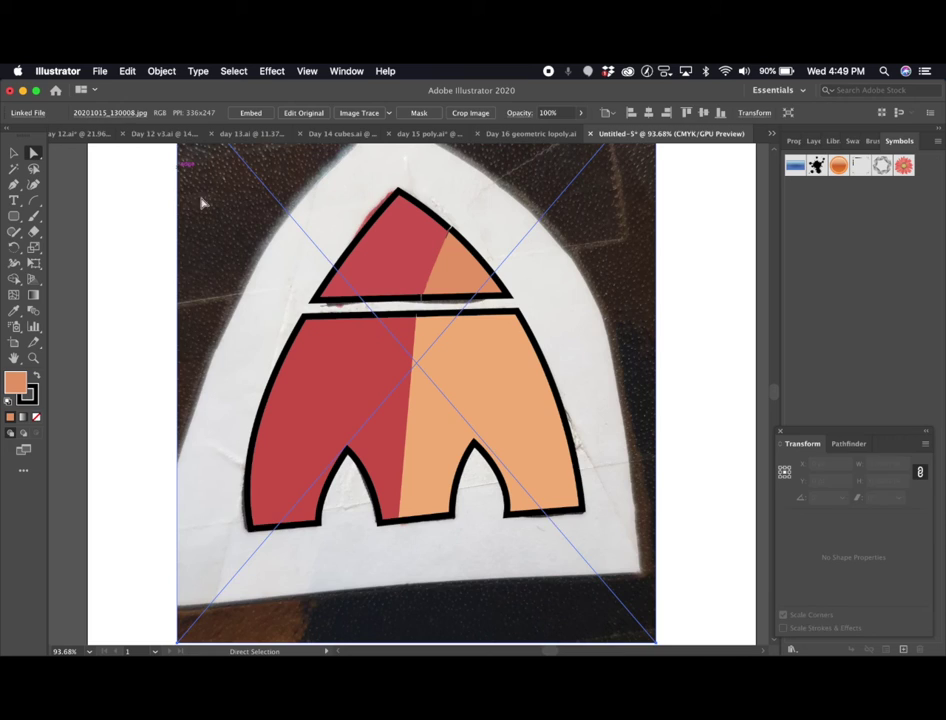
key("Delete")
scroll(303, 302, "right", 3)
Undo the photo deletion and the removal of the dividing edges in the upper and lower shapes
left_click(366, 259)
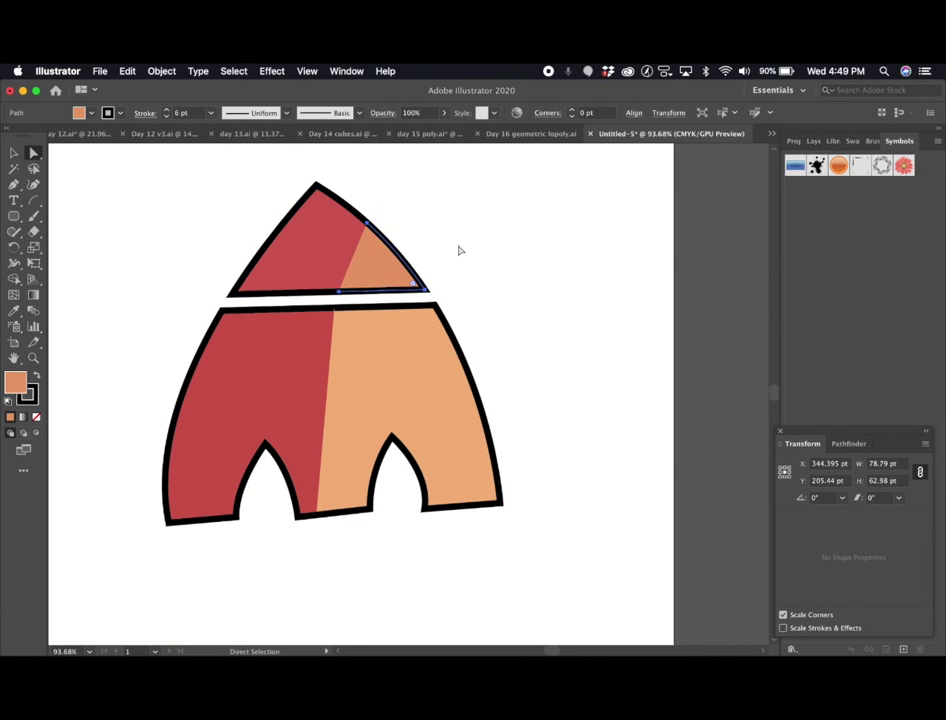
left_click(484, 393)
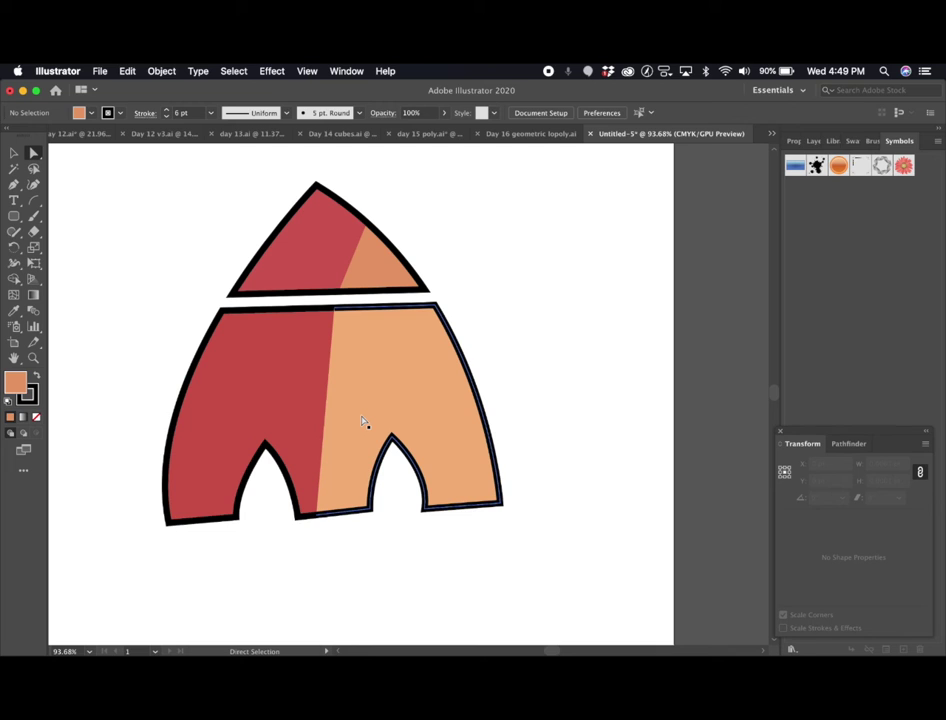
key("super+z")
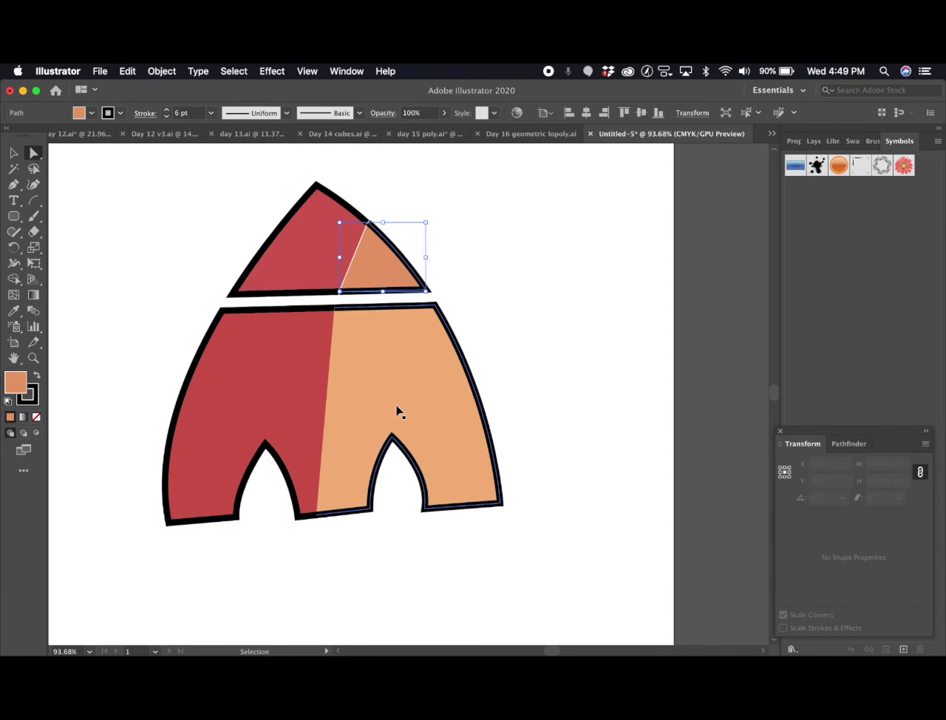
key("super+z")
key("super+z")
key("super+z")
left_click(545, 322)
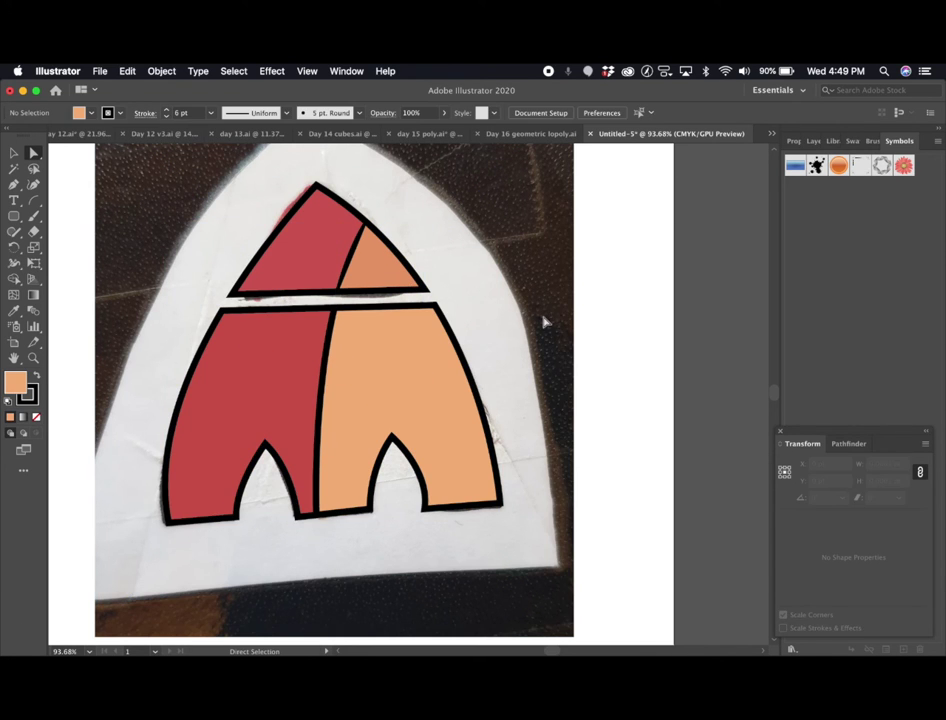
left_click(411, 281)
key("super+shift+bracketright")
left_click(473, 294)
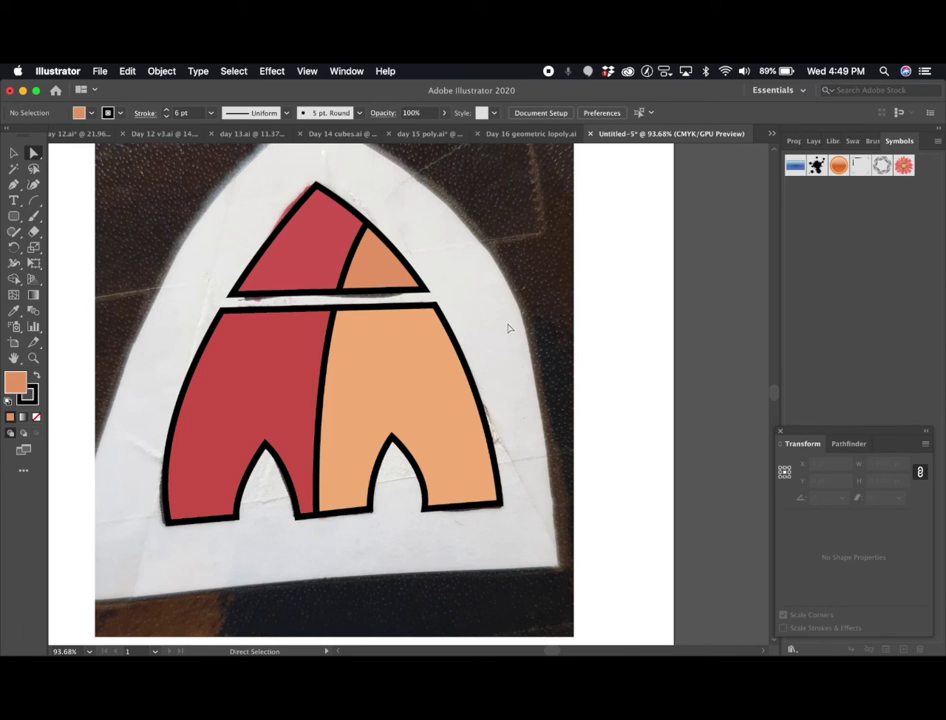
Fill the lower-left shape with a linear gradient running from red to orange
scroll(507, 330, "down", 3)
left_click(345, 342)
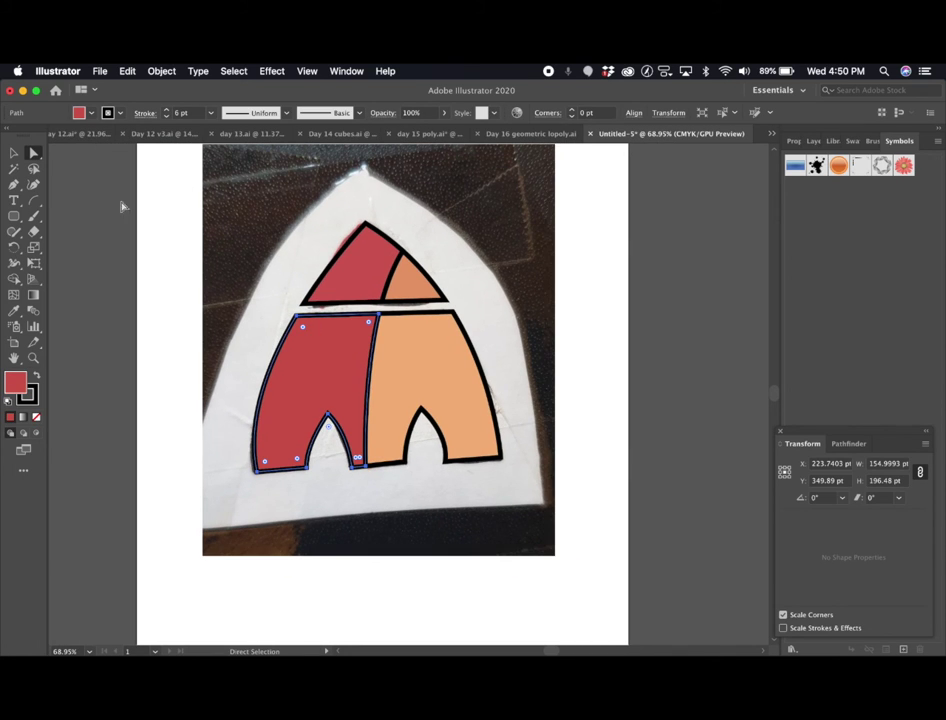
left_click(33, 295)
left_click(300, 366)
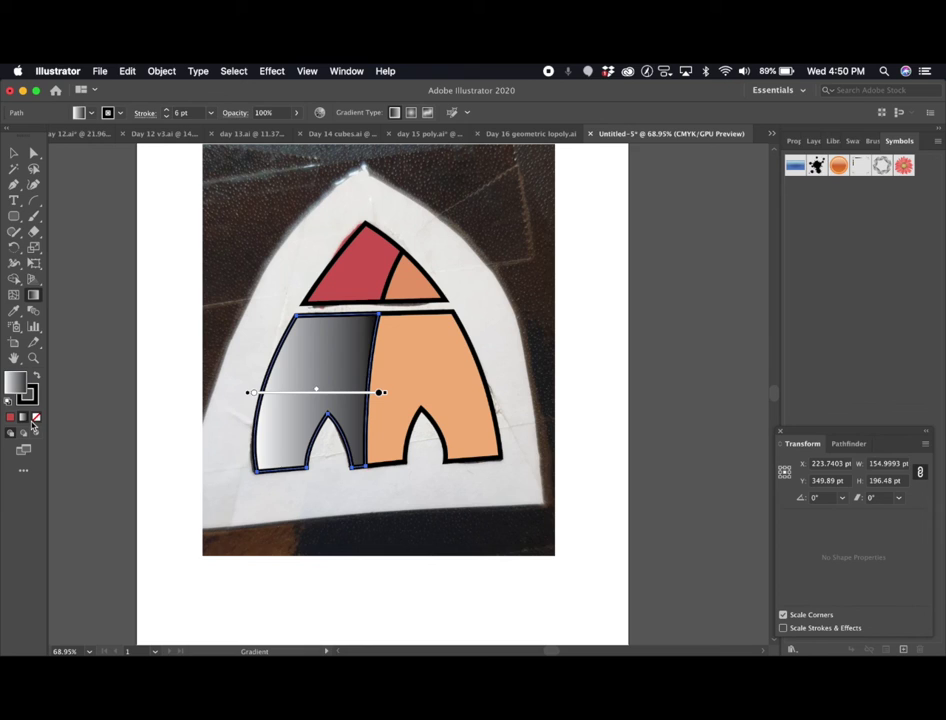
double_click(253, 394)
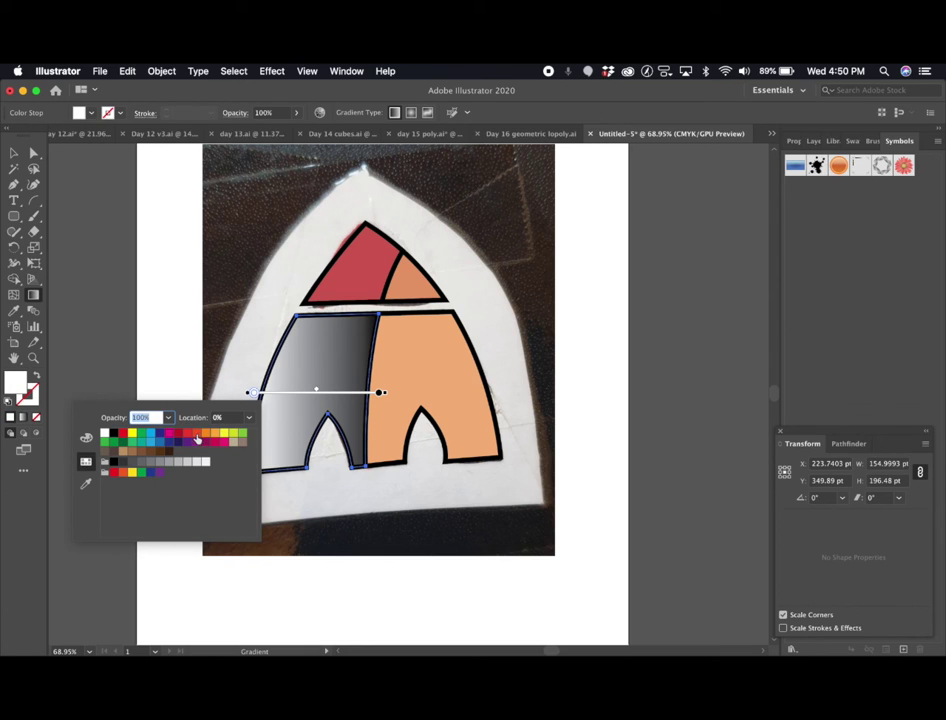
left_click(197, 438)
double_click(380, 393)
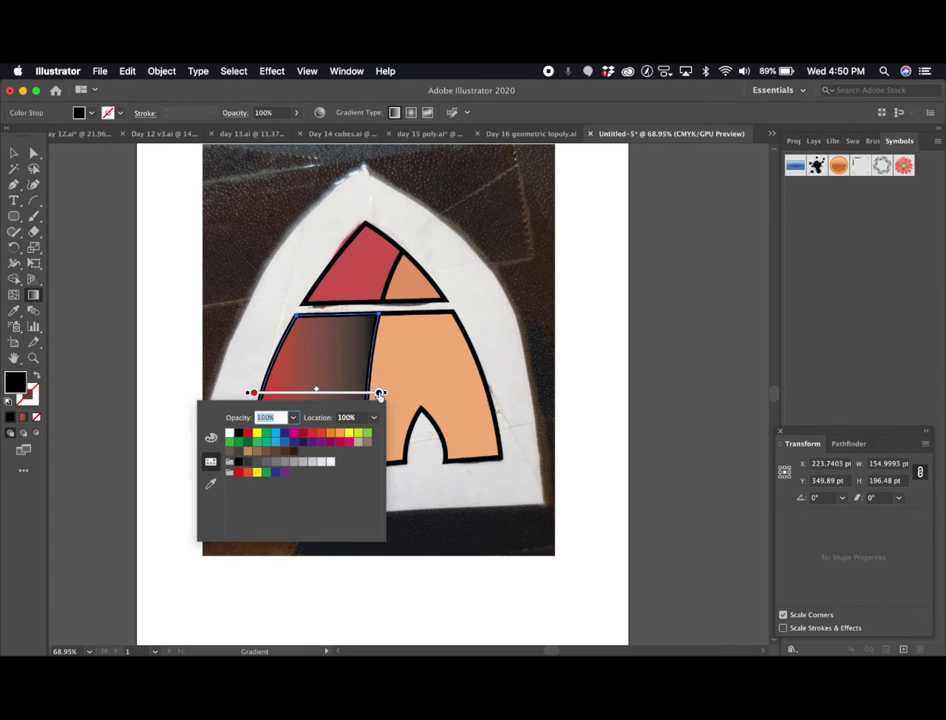
left_click(333, 437)
left_click(353, 372)
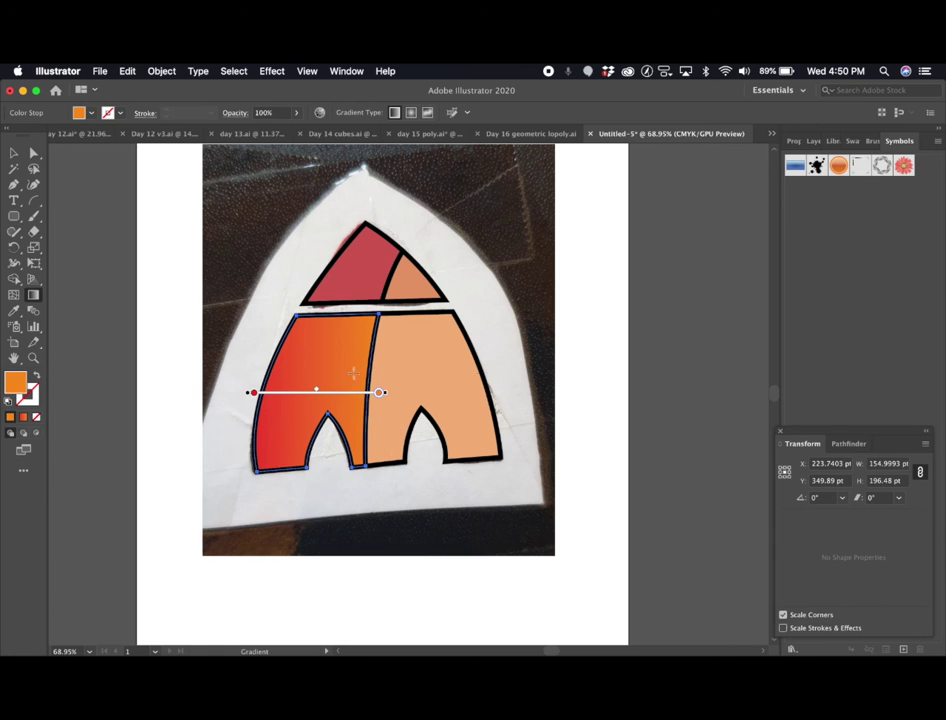
Merge the two upper shapes into one and the two lower shapes into one with the Shape Builder
left_click(14, 153)
left_click(380, 364)
left_click(372, 362)
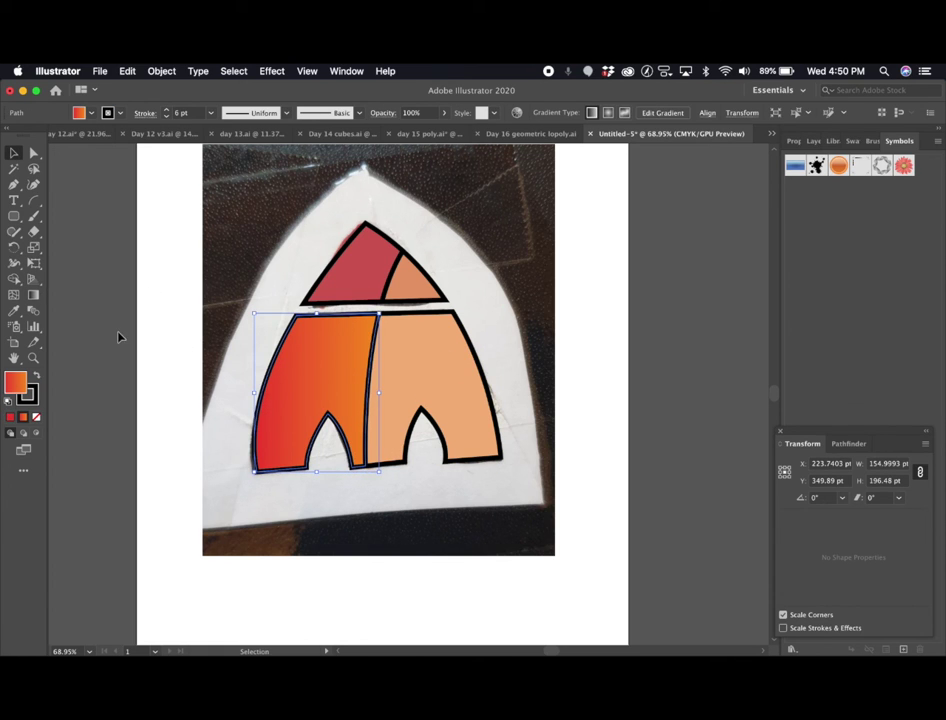
left_click(243, 224)
key("super+a")
key("shift+m")
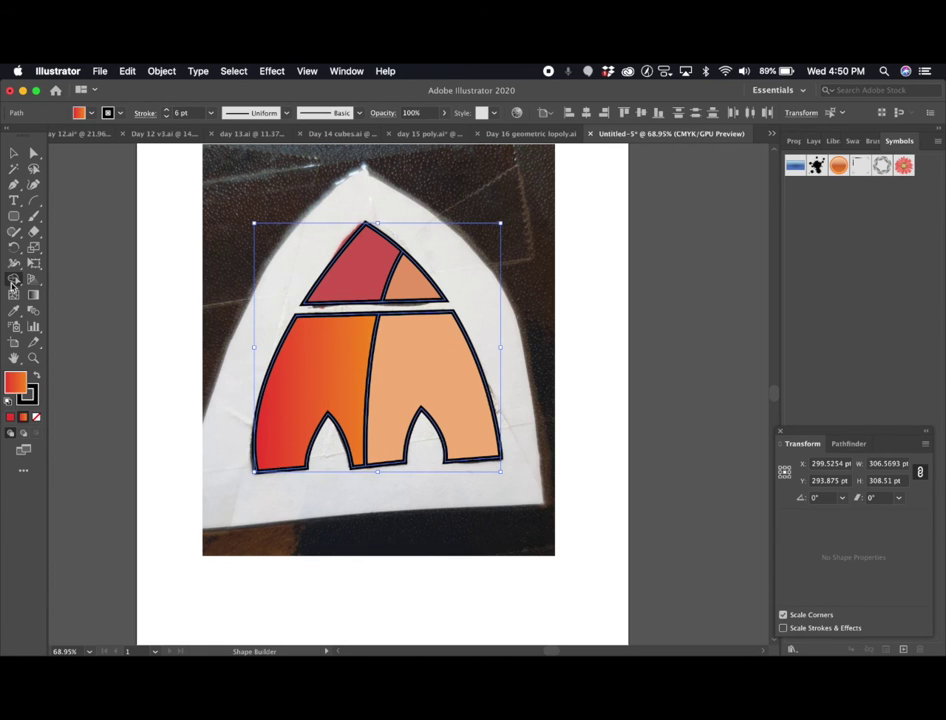
left_click_drag(386, 280, 415, 285)
left_click_drag(384, 376, 440, 400)
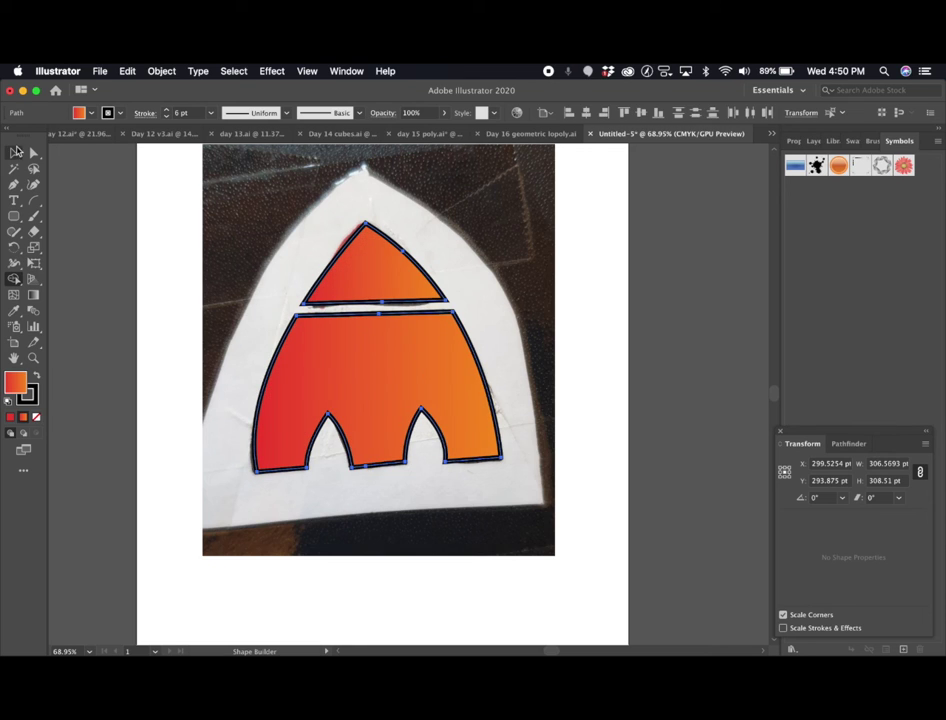
Shift the red gradient stops of both merged shapes toward the middle so the red areas widen
left_click(16, 151)
key("g")
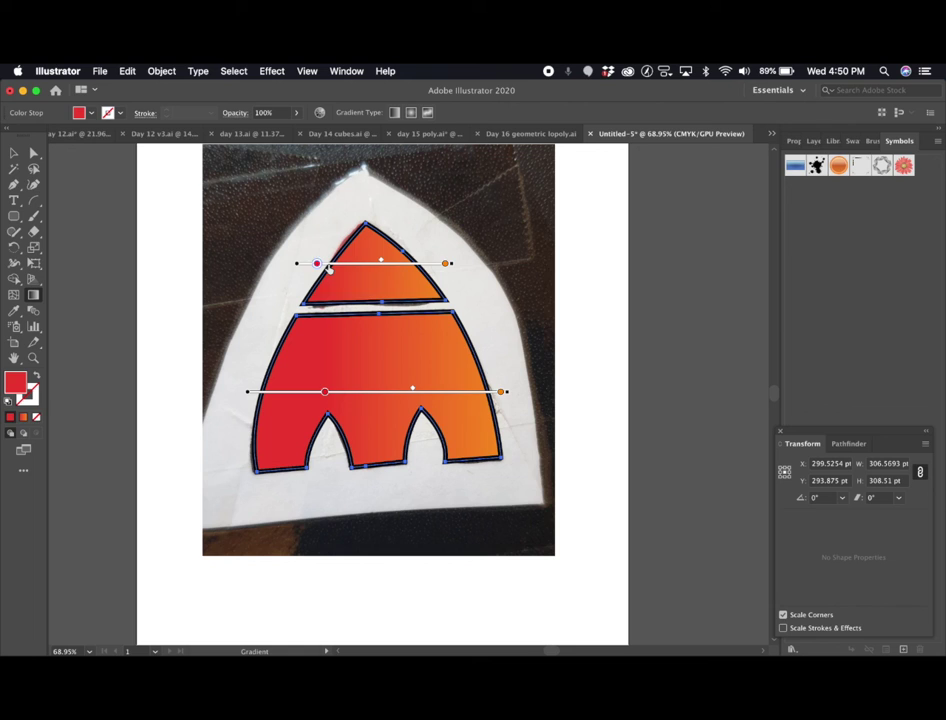
left_click_drag(318, 264, 361, 266)
key("v")
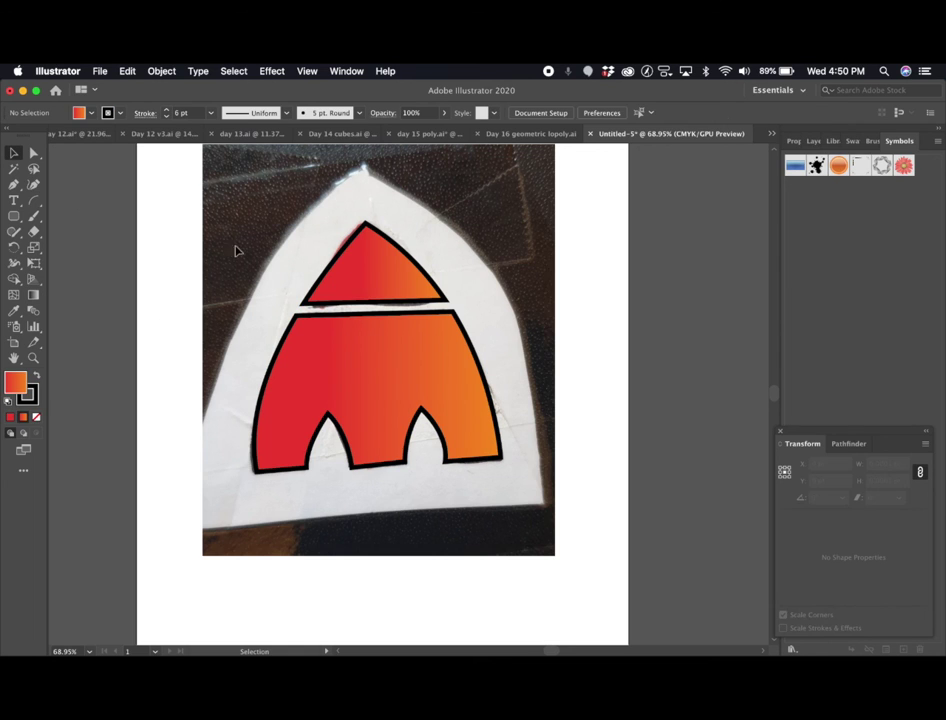
Try thinning the black stroke of both gradient shapes down to 0.75 pt, and undo it
left_click_drag(236, 249, 523, 534)
left_click(166, 115)
left_click(166, 115)
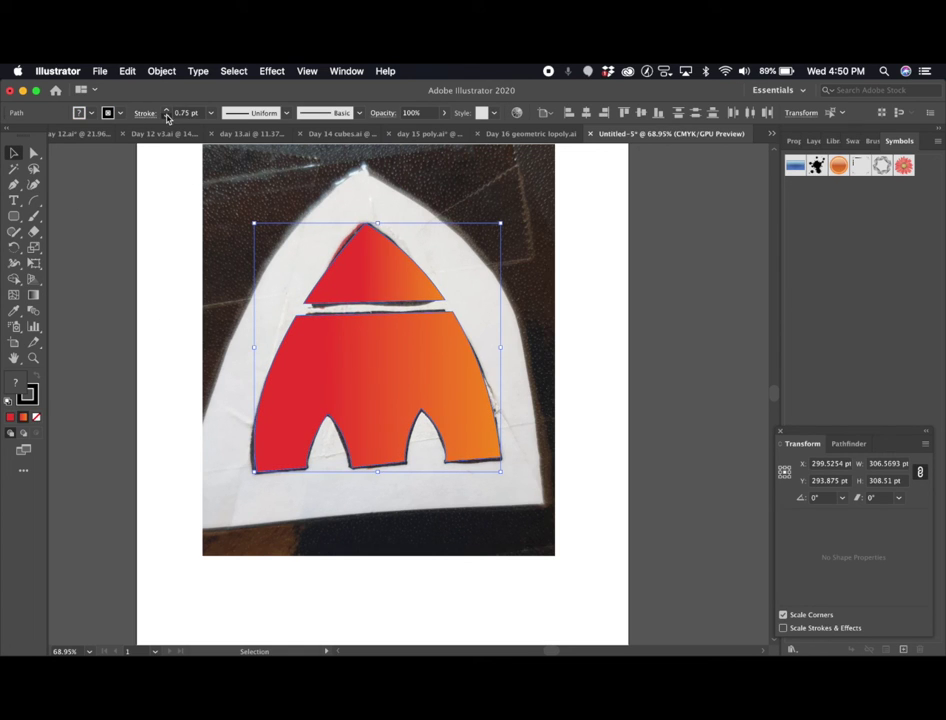
left_click(166, 115)
key("a")
key("super+z")
key("super+z")
key("super+z")
key("super+z")
key("super+z")
key("super+z")
key("super+z")
key("super+z")
key("super+z")
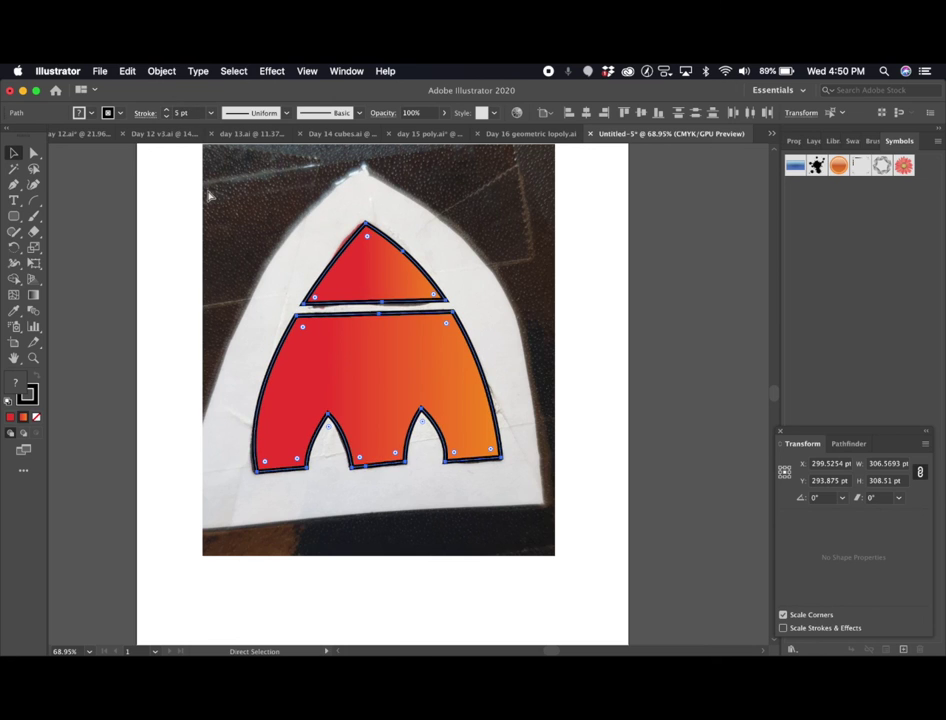
Unlock the background photo, shrink it to a small reference and place it across the artboard's upper-left edge
left_click(200, 251)
left_click(161, 72)
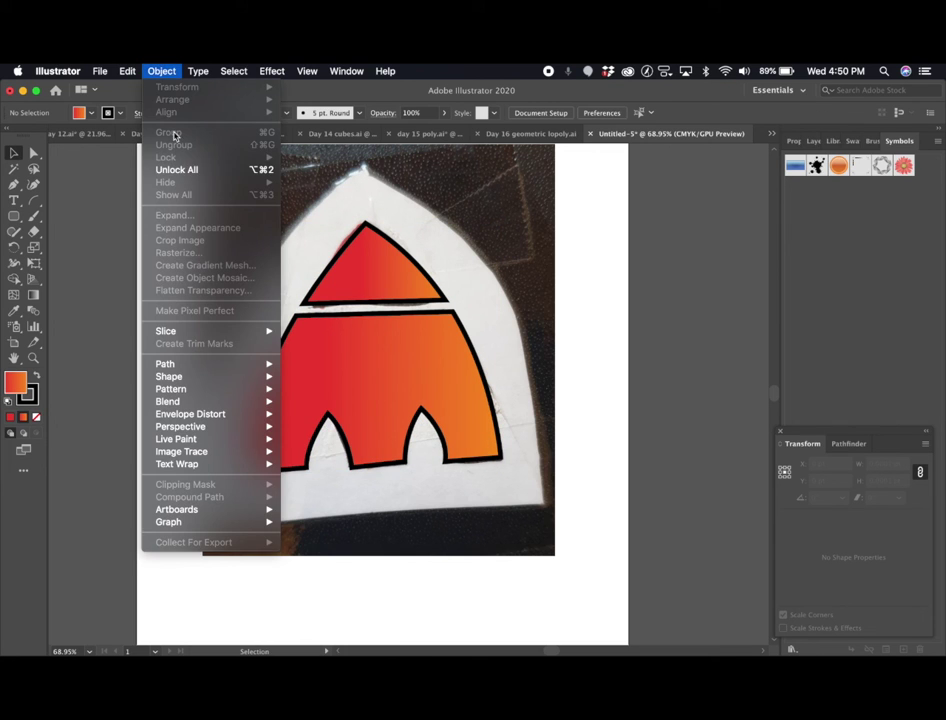
left_click(179, 171)
left_click_drag(534, 522, 285, 458)
left_click_drag(188, 336, 131, 363)
key("super+z")
key("super+z")
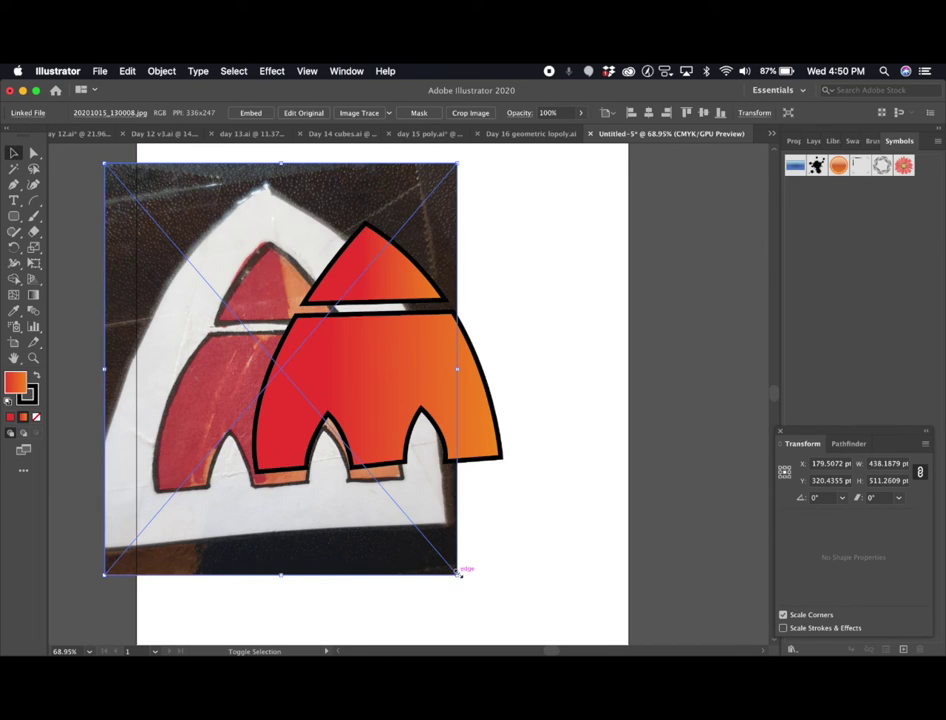
left_click_drag(458, 574, 256, 435)
left_click_drag(173, 286, 147, 300)
Move the two gradient shapes together toward the artboard's upper right, clear of the photo
left_click_drag(285, 239, 448, 399)
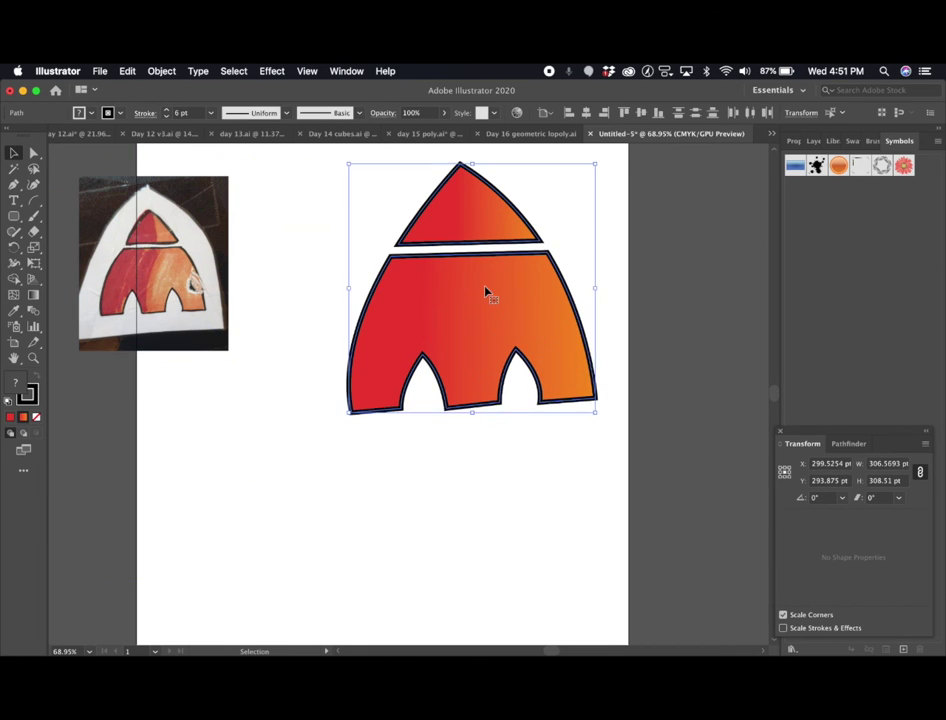